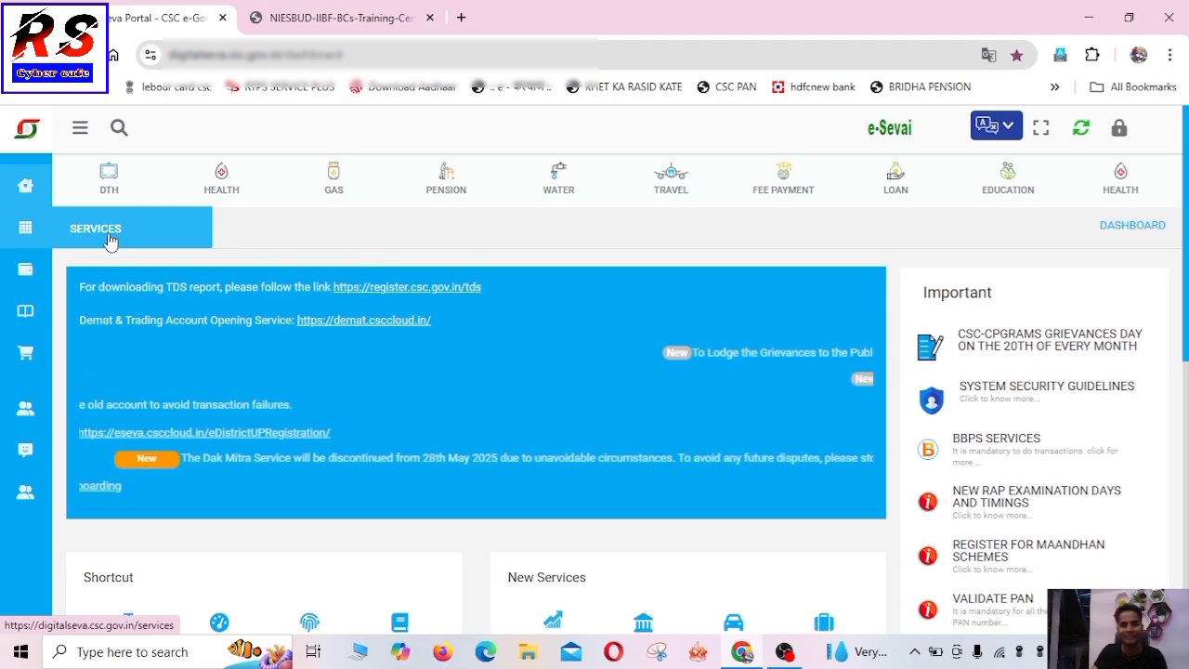
Open the portal's services list and filter it to show only new services.
{"action": "left_click", "coordinate": [108, 240]}
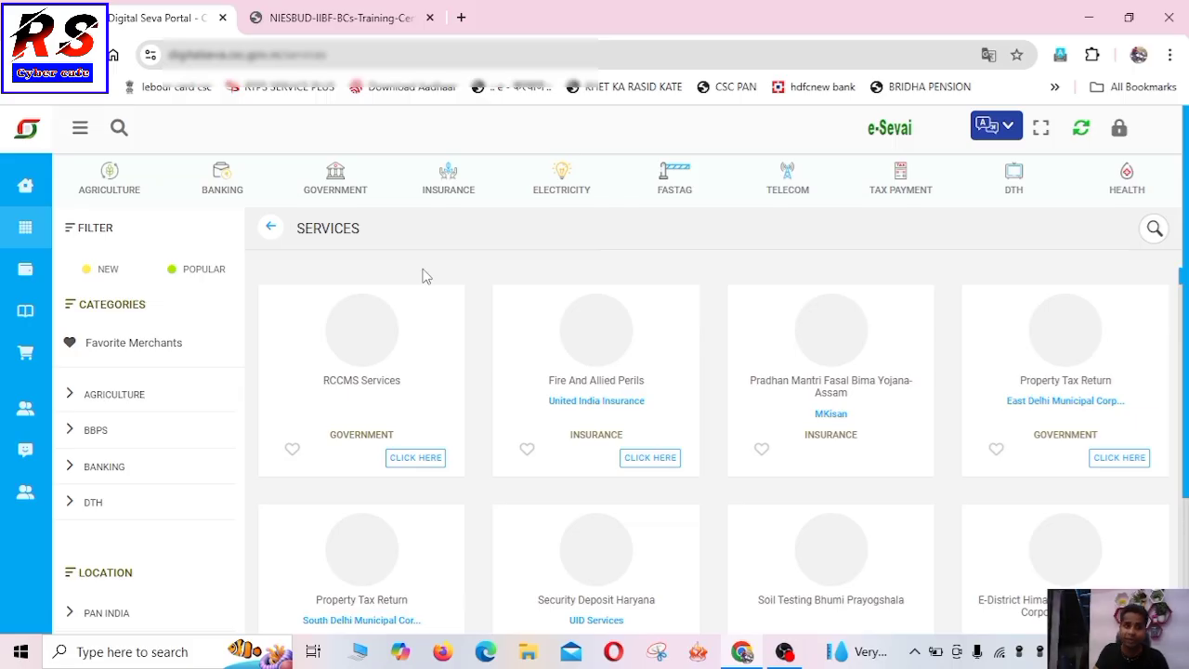
{"action": "left_click", "coordinate": [1157, 227]}
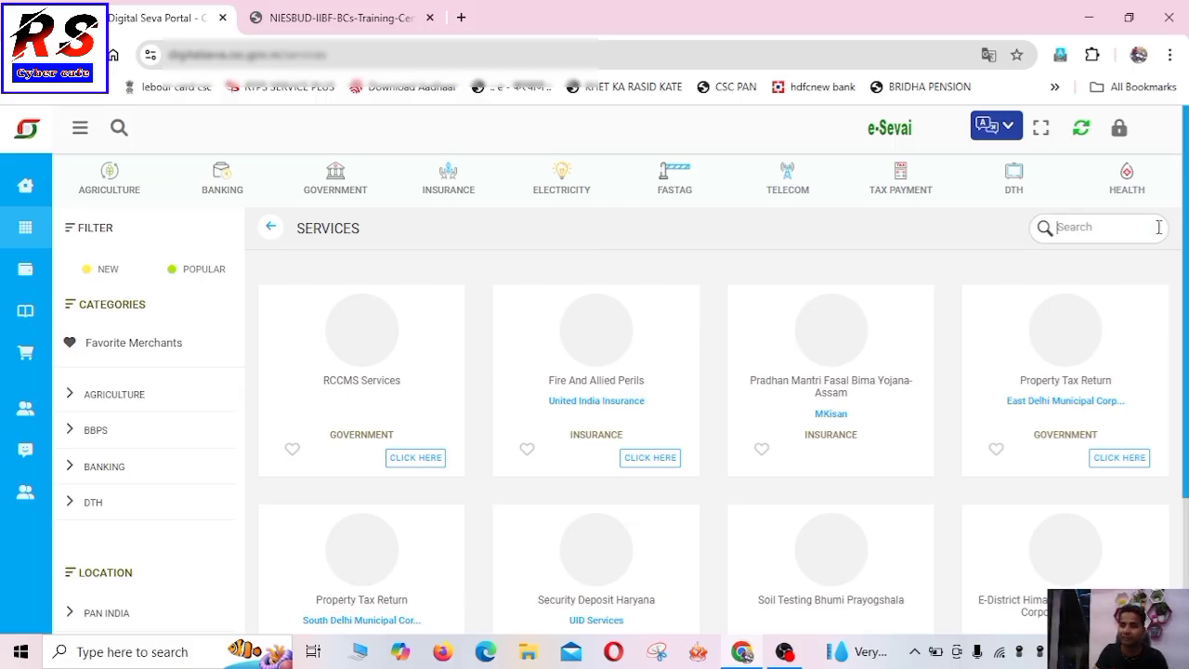
{"action": "left_click", "coordinate": [106, 271]}
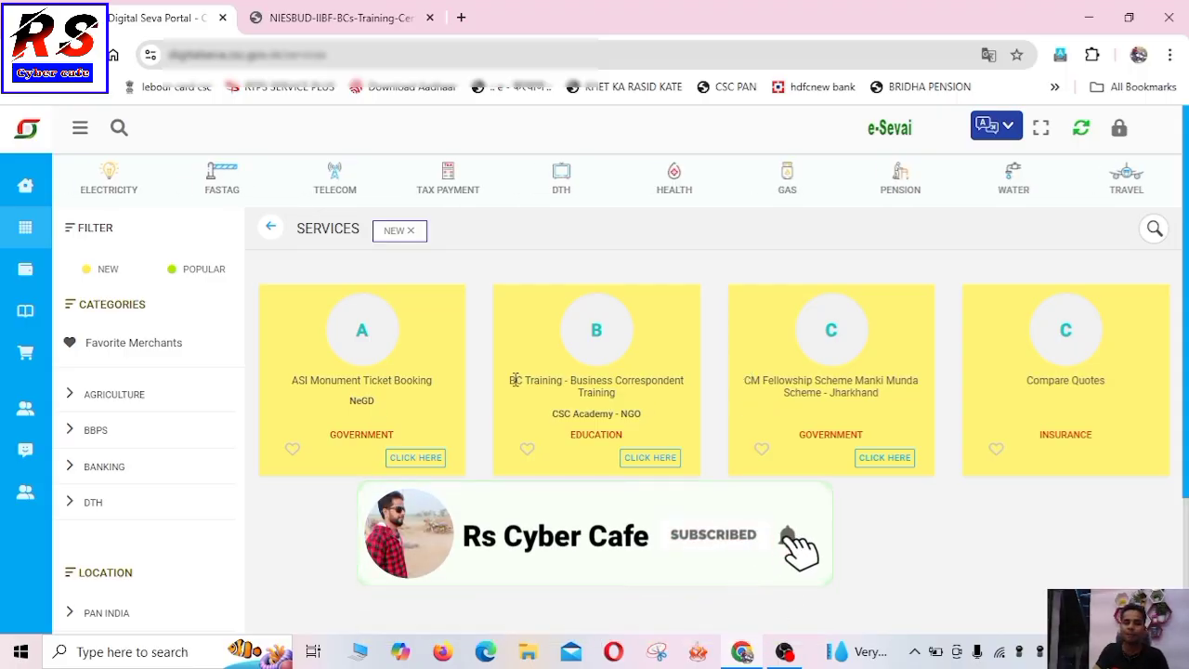
Open the BC Training - Business Correspondent Training service offered by CSC Academy - NGO.
{"action": "left_click_drag", "start_coordinate": [504, 381], "coordinate": [554, 423]}
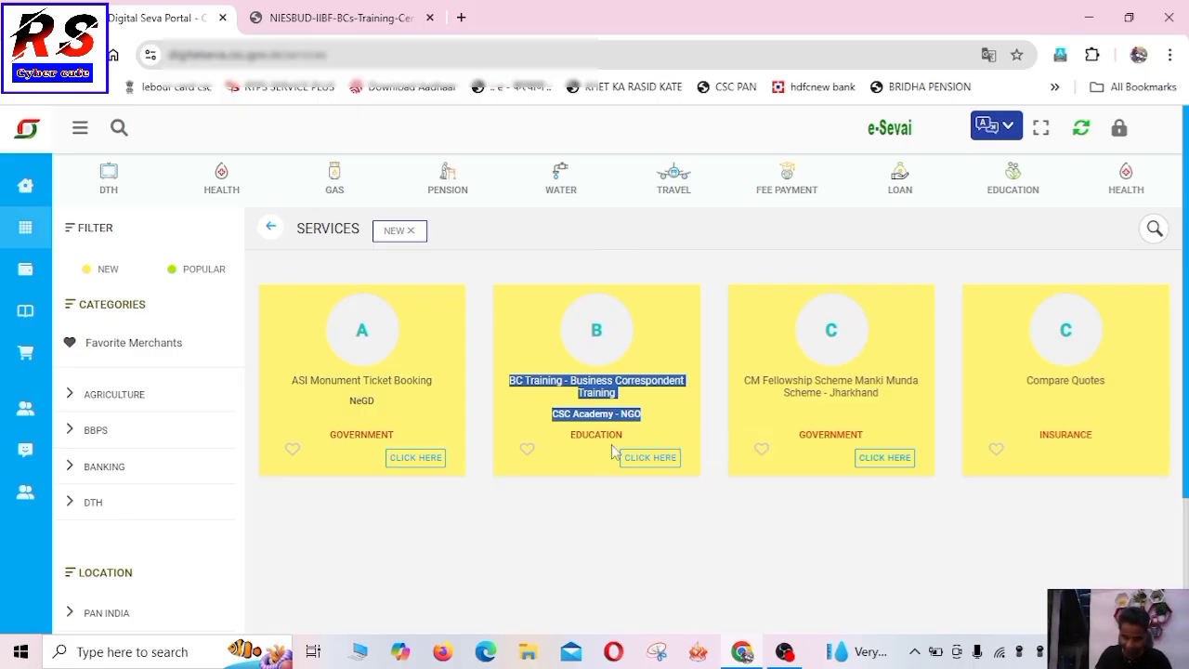
{"action": "left_click", "coordinate": [665, 416]}
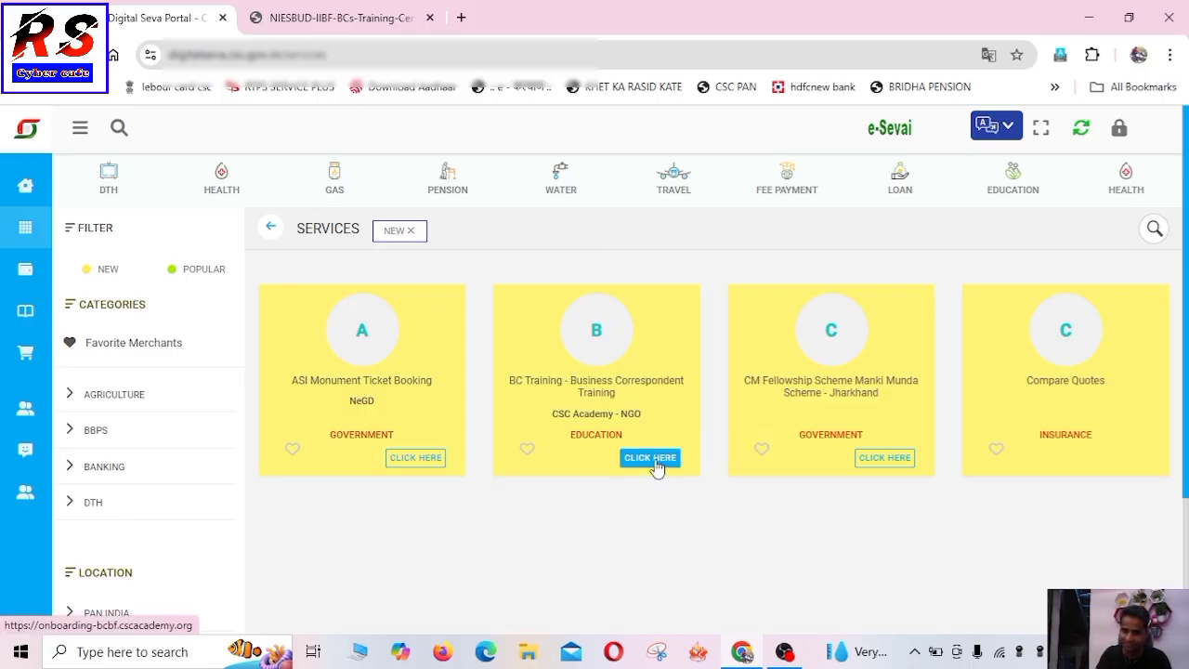
{"action": "left_click", "coordinate": [656, 460]}
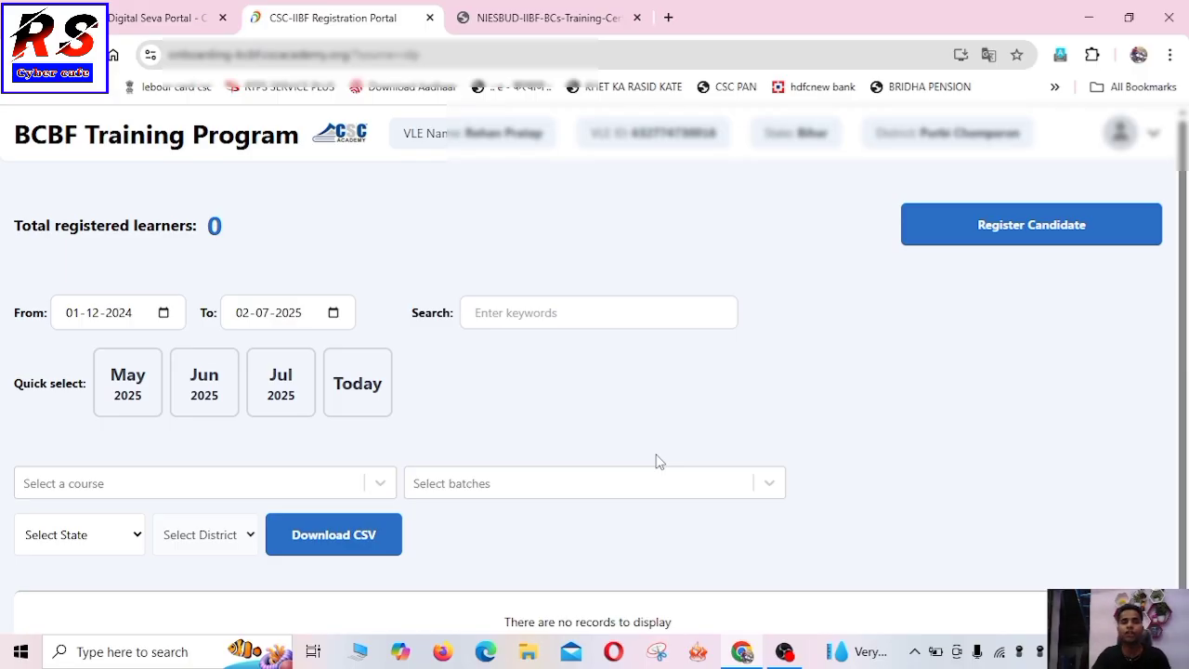
Check the VLE details at the head of the BCBF Training Program dashboard and start registering a candidate.
{"action": "left_click_drag", "start_coordinate": [413, 133], "coordinate": [709, 135]}
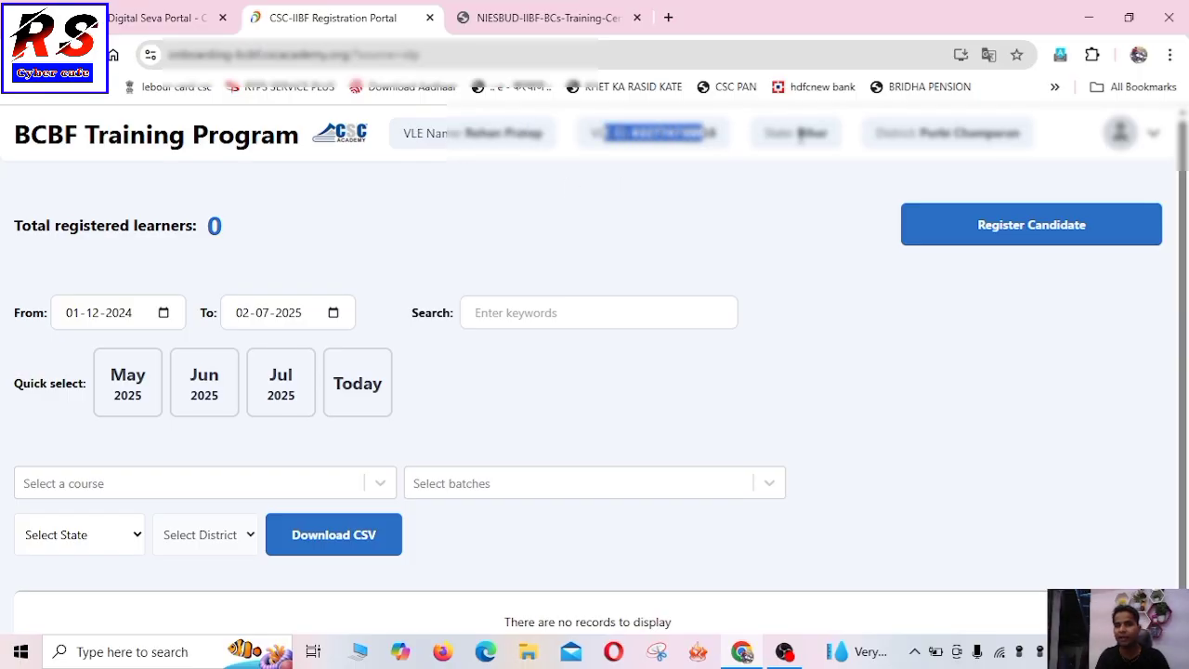
{"action": "left_click_drag", "start_coordinate": [796, 133], "coordinate": [903, 126]}
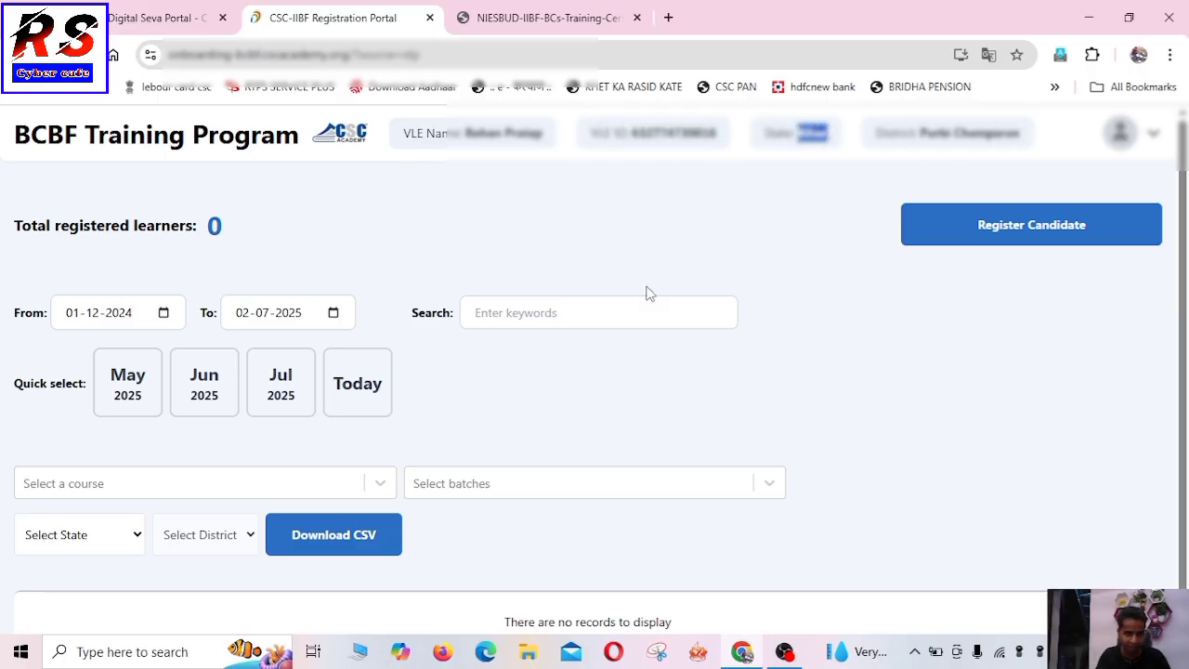
{"action": "scroll", "coordinate": [635, 370], "scroll_direction": "down", "scroll_amount": 1}
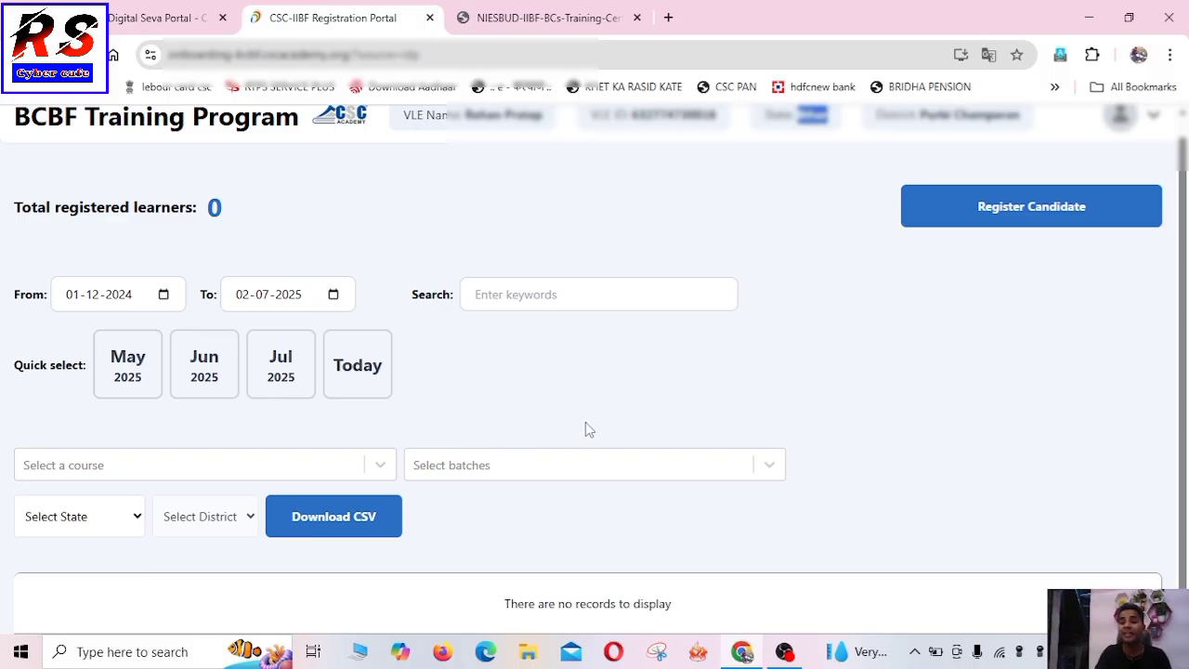
{"action": "left_click", "coordinate": [1039, 212]}
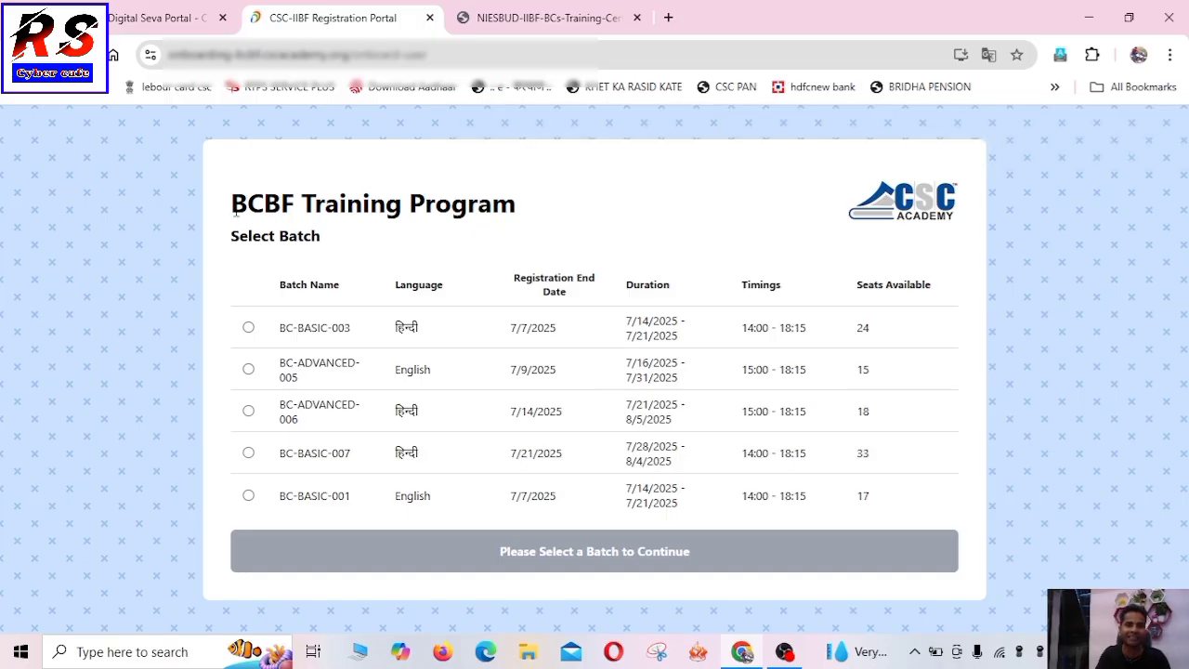
Examine the basic and advanced training batches, comparing language, registration end date, duration, timings and available seats.
{"action": "left_click_drag", "start_coordinate": [231, 203], "coordinate": [547, 212]}
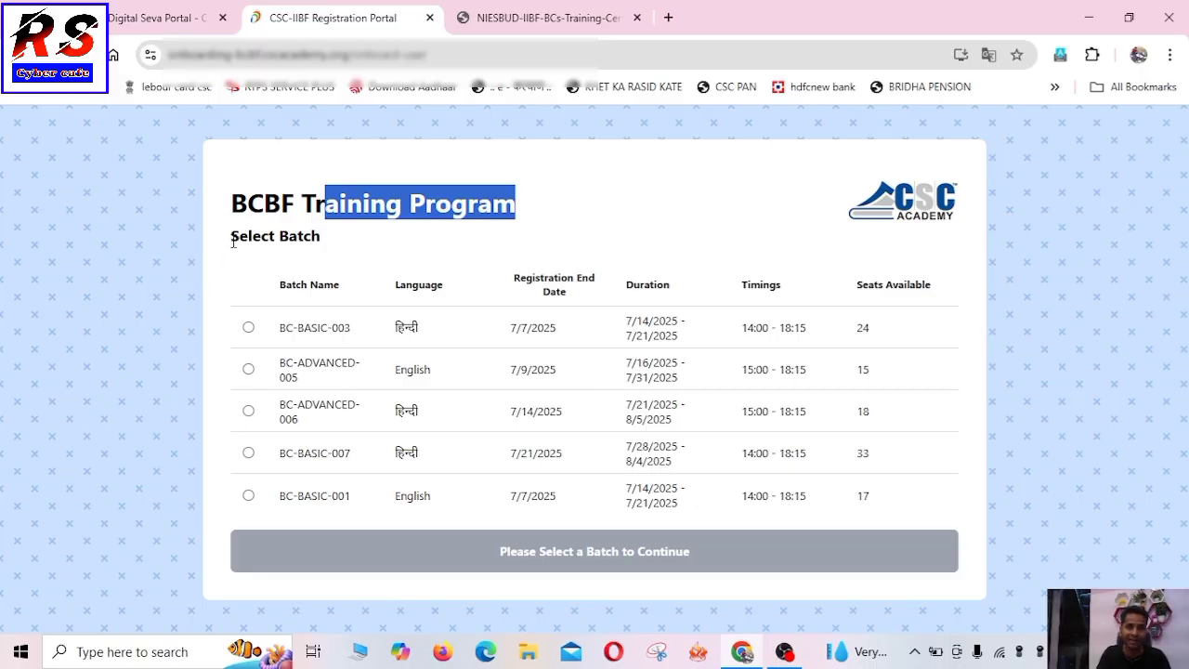
{"action": "left_click_drag", "start_coordinate": [235, 238], "coordinate": [380, 245]}
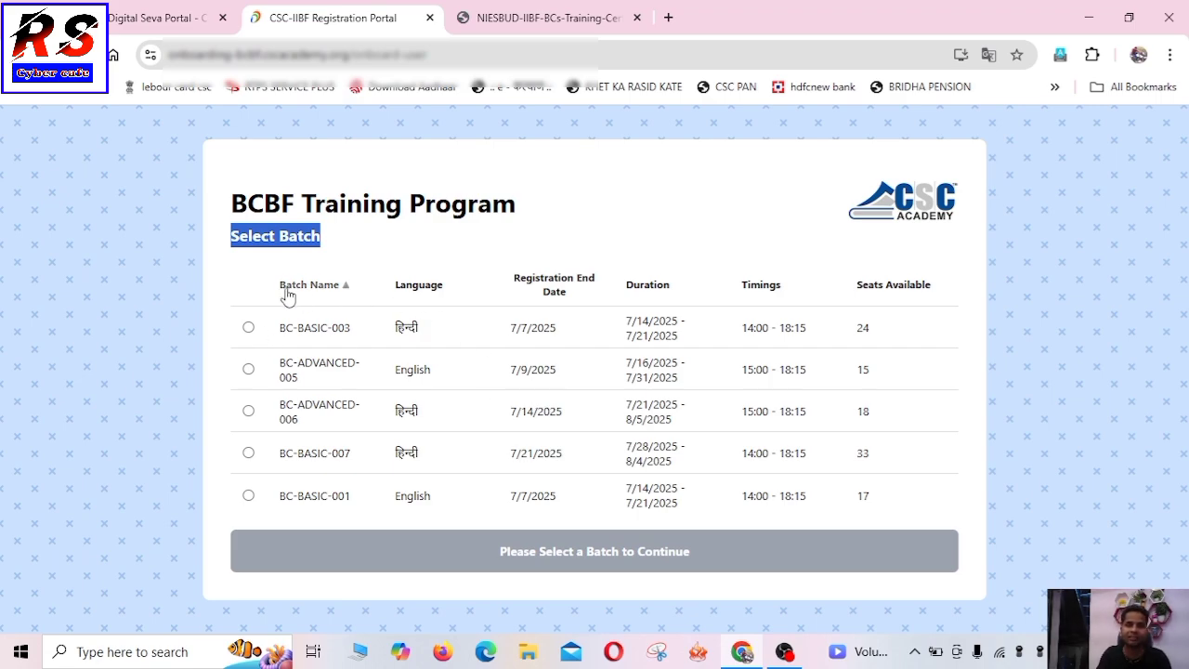
{"action": "left_click_drag", "start_coordinate": [277, 335], "coordinate": [358, 343]}
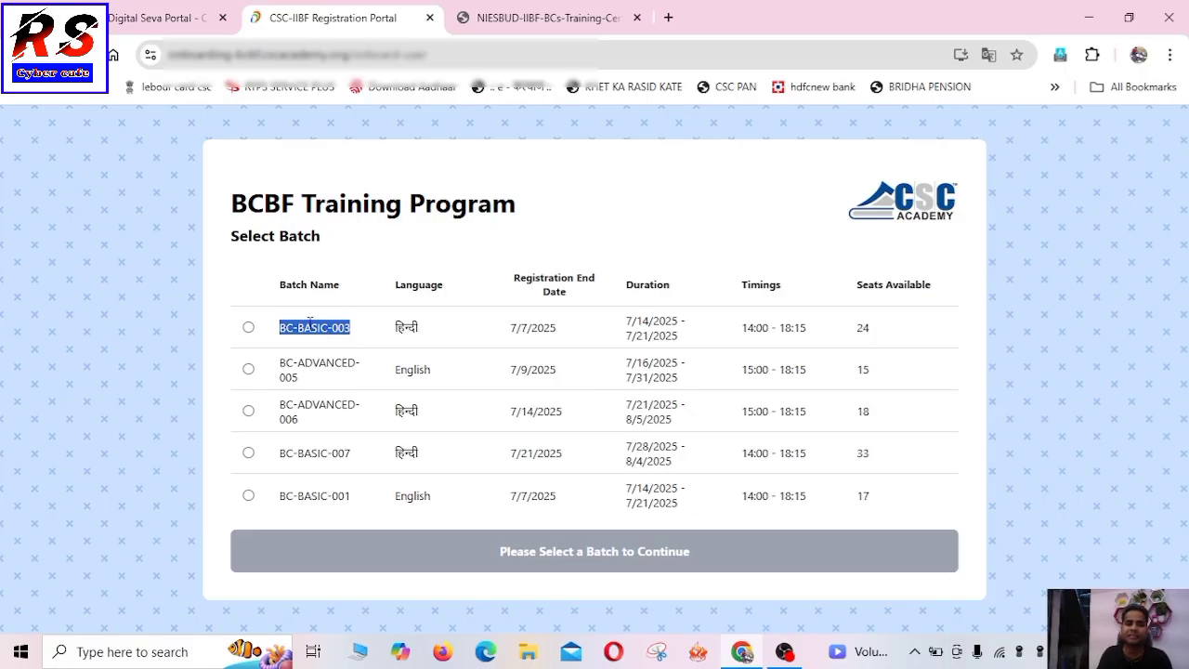
{"action": "double_click", "coordinate": [402, 327]}
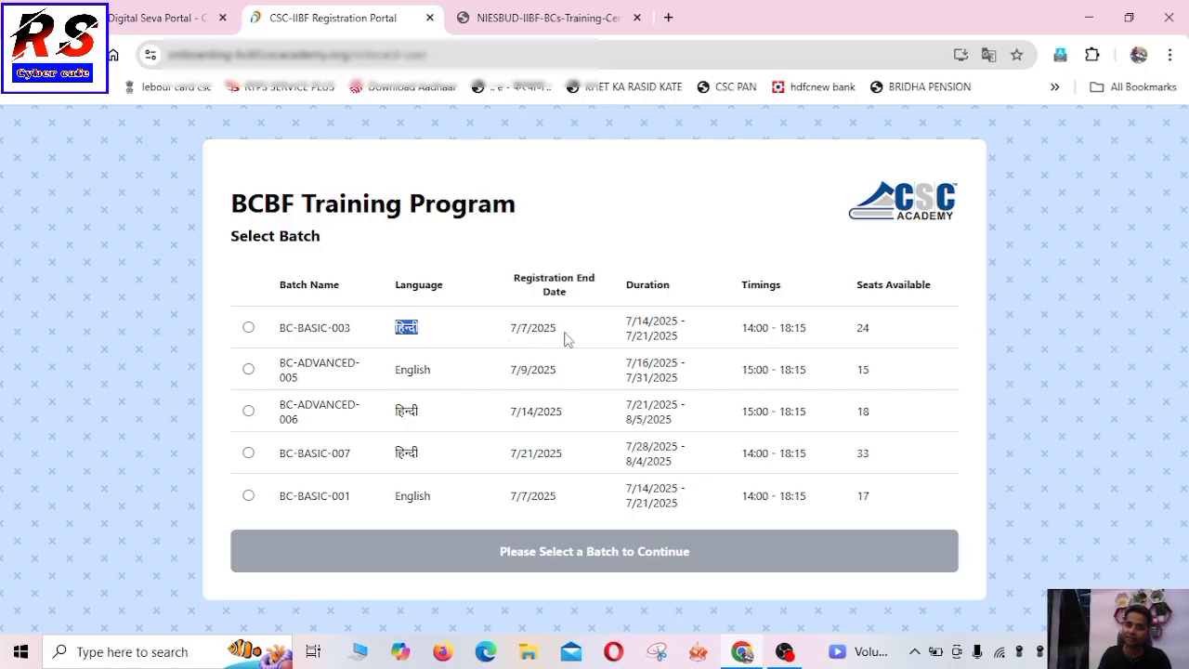
{"action": "left_click_drag", "start_coordinate": [564, 337], "coordinate": [510, 340]}
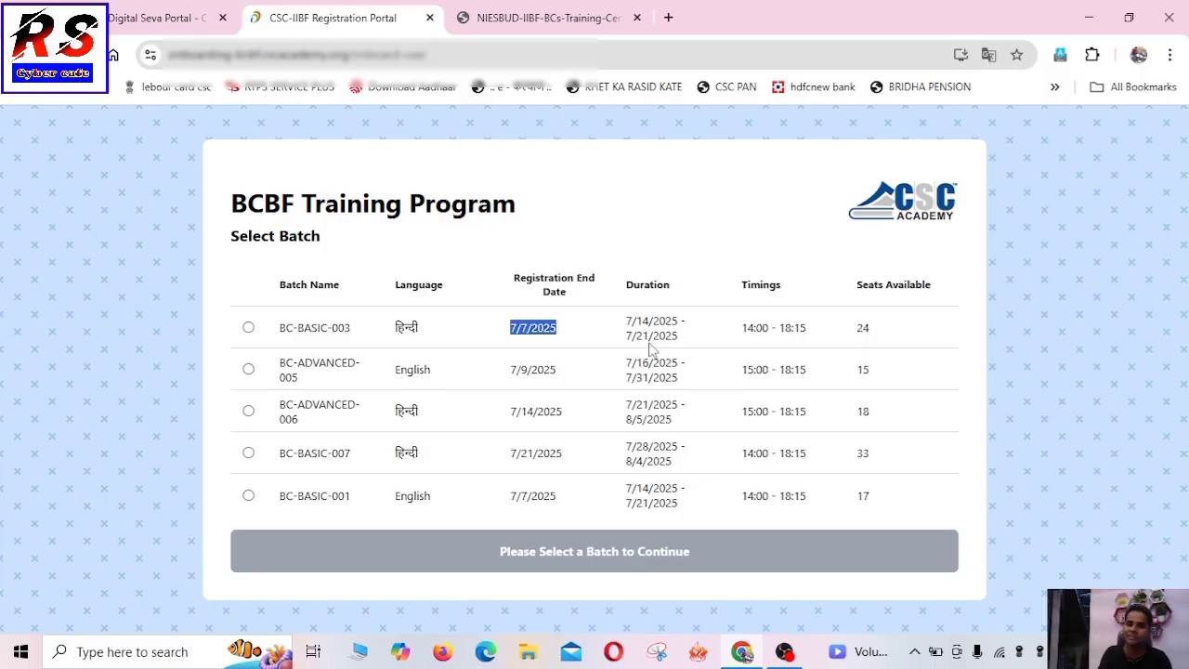
{"action": "left_click_drag", "start_coordinate": [626, 342], "coordinate": [673, 344]}
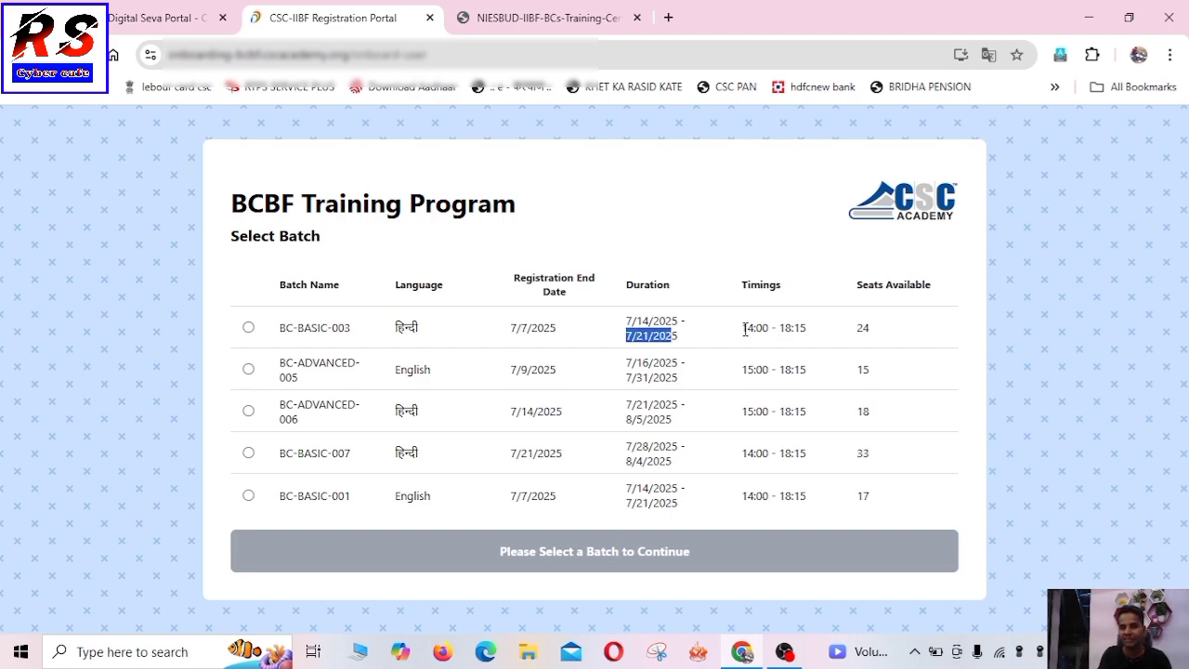
{"action": "left_click_drag", "start_coordinate": [744, 330], "coordinate": [808, 336]}
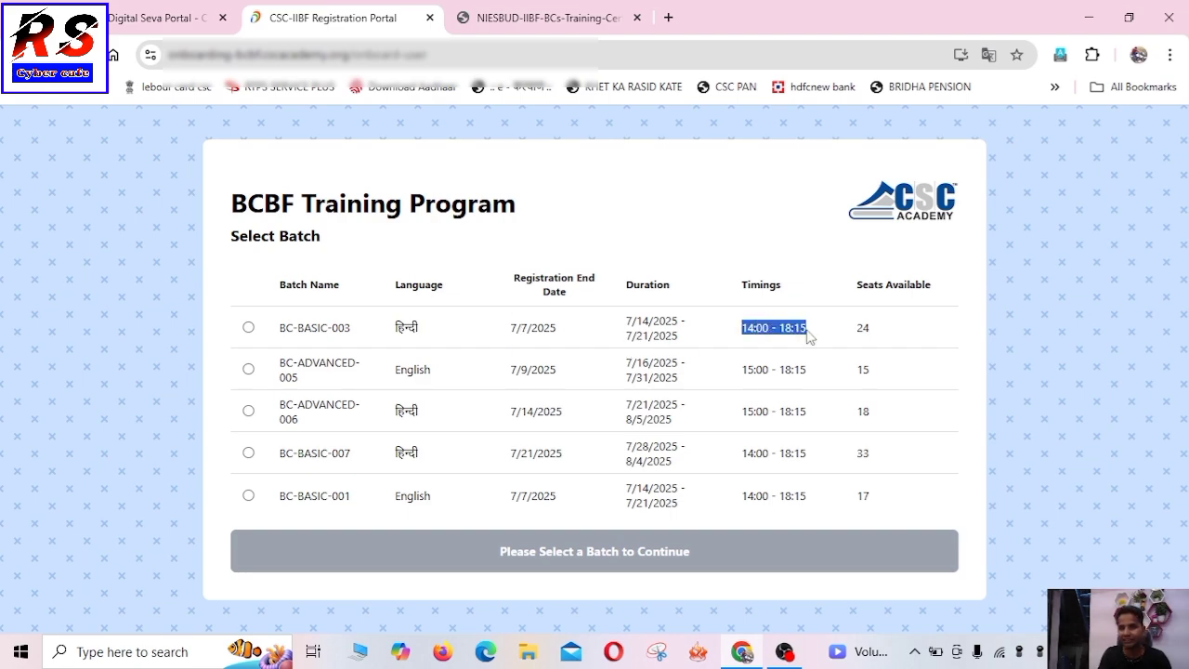
{"action": "left_click", "coordinate": [859, 325]}
{"action": "left_click_drag", "start_coordinate": [860, 332], "coordinate": [873, 339]}
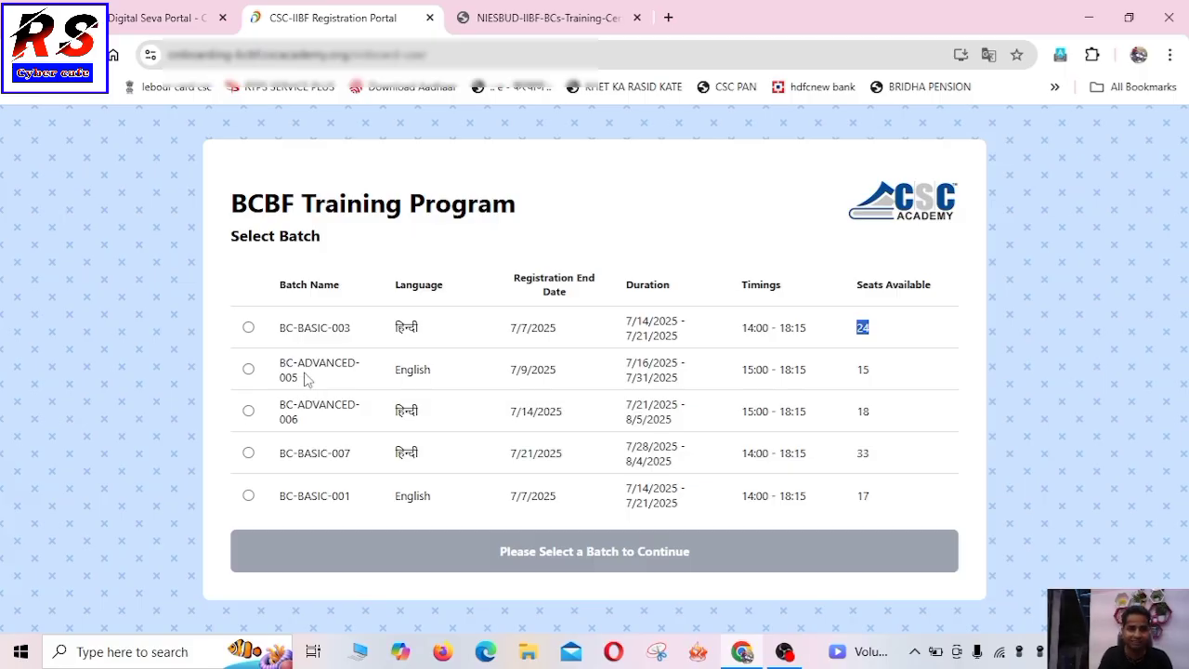
{"action": "left_click_drag", "start_coordinate": [394, 369], "coordinate": [443, 379]}
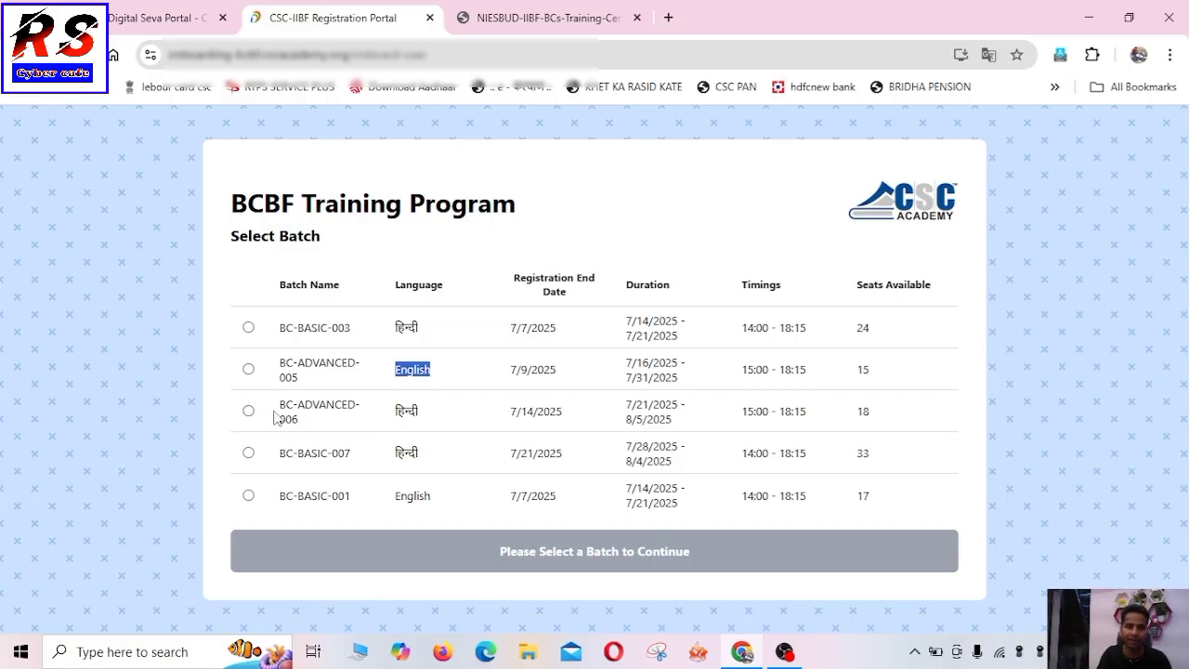
{"action": "left_click_drag", "start_coordinate": [276, 414], "coordinate": [335, 423]}
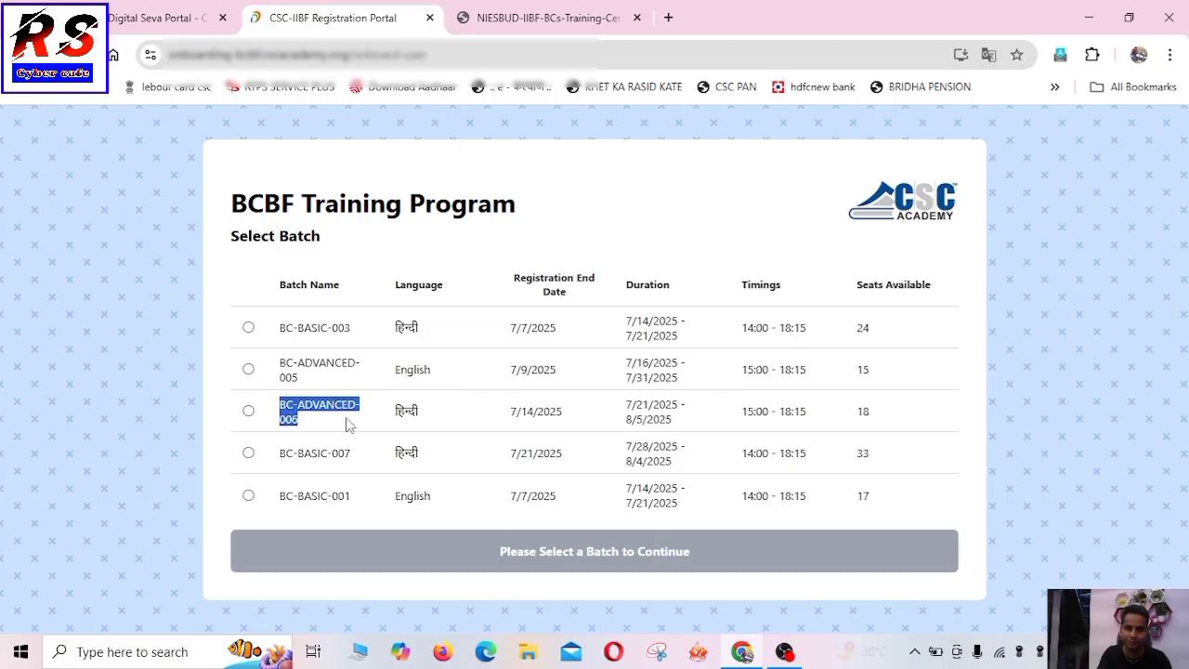
{"action": "left_click_drag", "start_coordinate": [388, 417], "coordinate": [426, 416]}
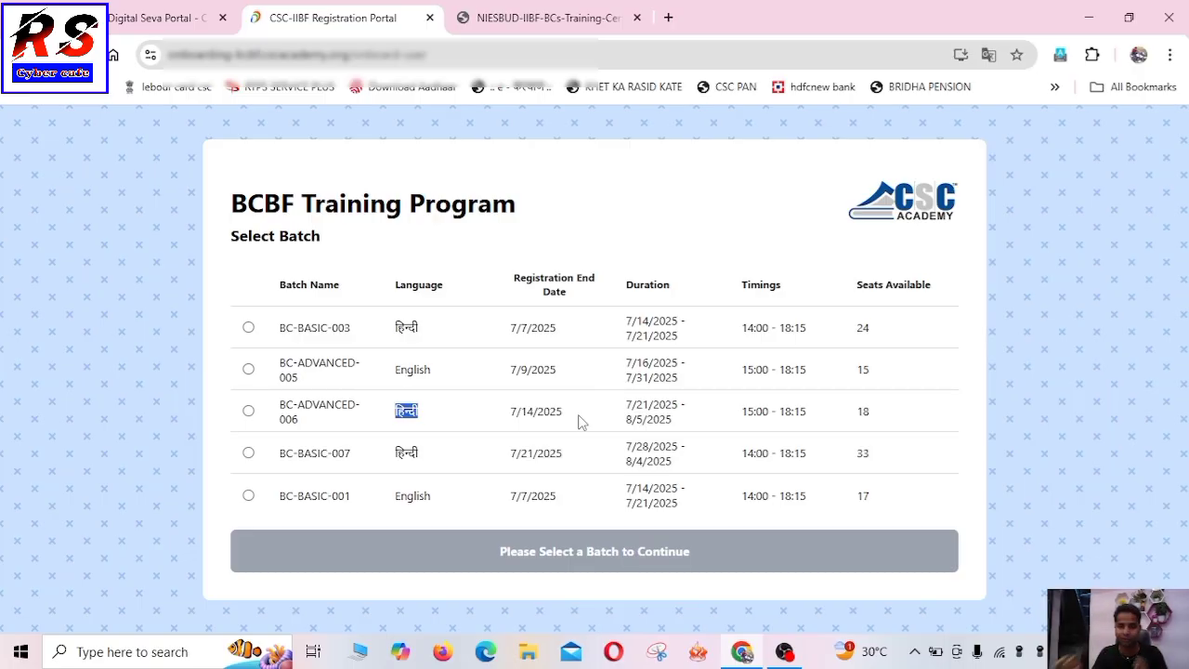
Switch to the NIESBUD-IIBF fee details PDF and examine the online mode fees for Basic and Advance Certification.
{"action": "left_click", "coordinate": [544, 18]}
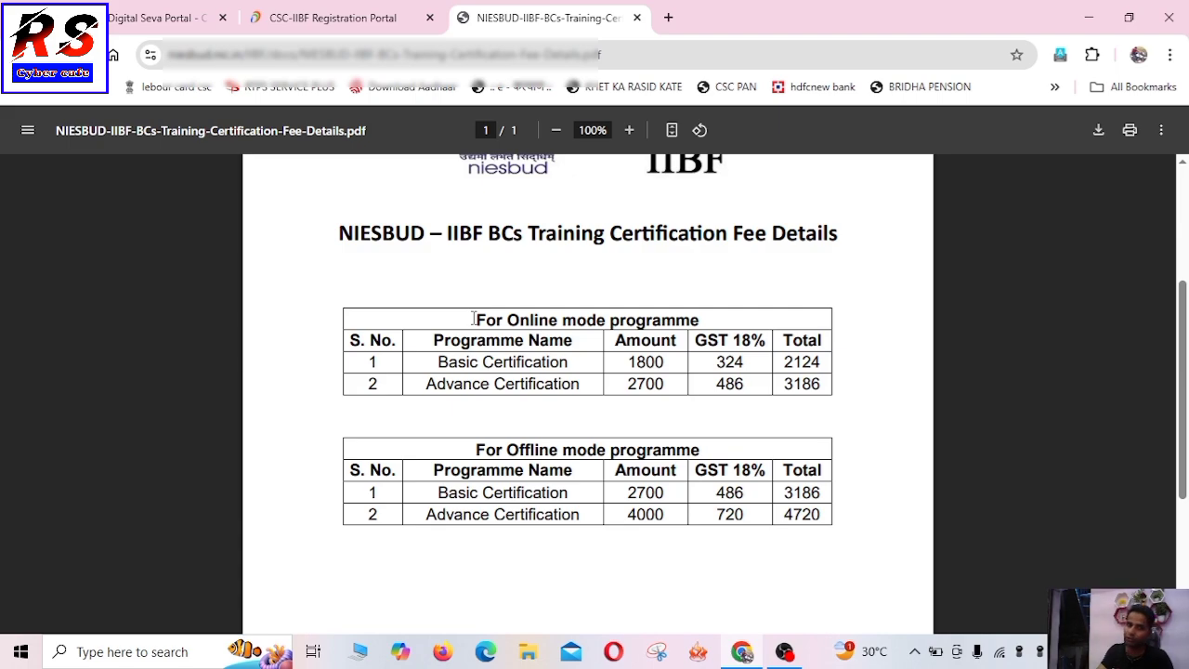
{"action": "left_click_drag", "start_coordinate": [474, 319], "coordinate": [707, 310]}
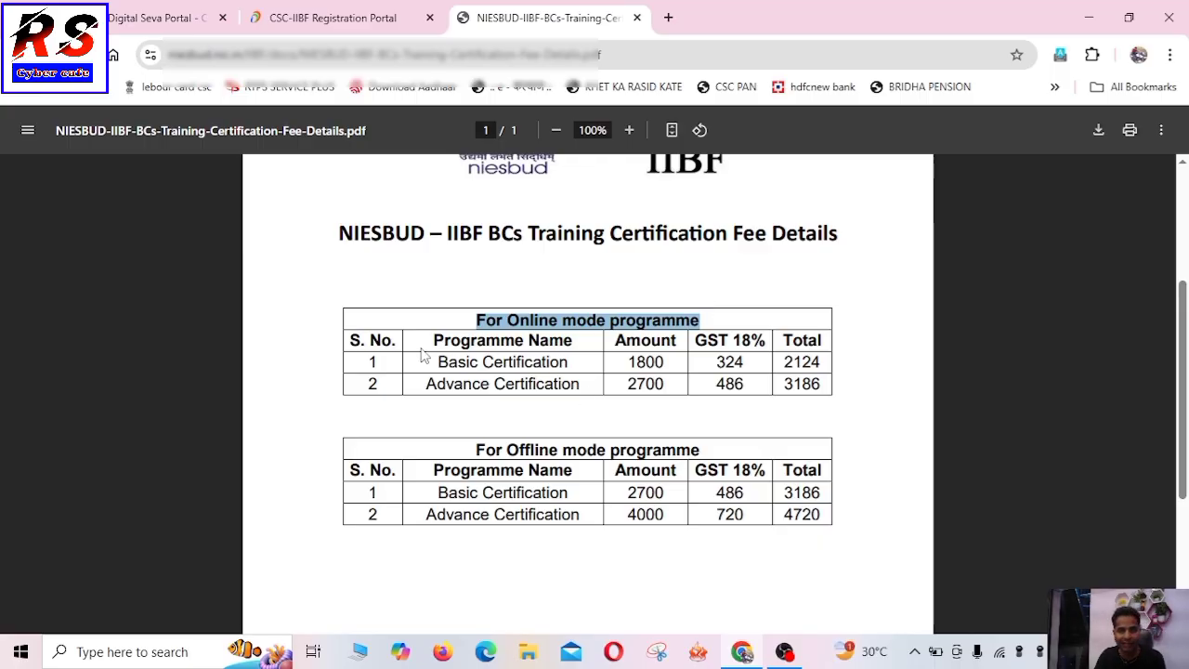
{"action": "left_click_drag", "start_coordinate": [433, 362], "coordinate": [673, 364]}
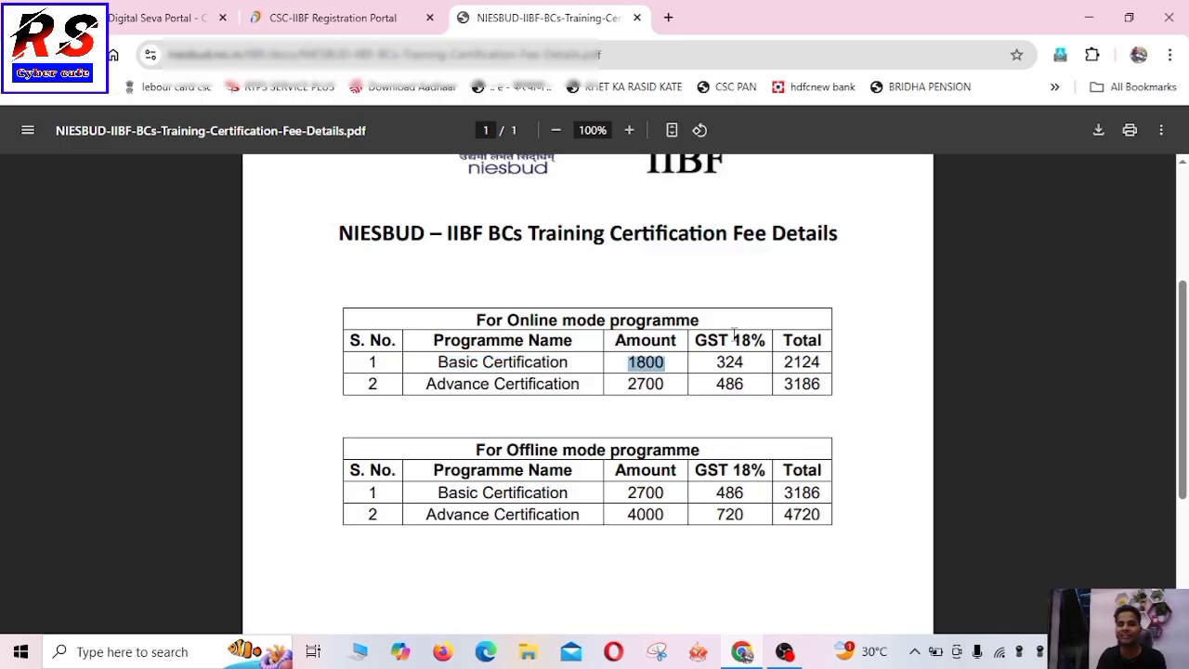
{"action": "left_click_drag", "start_coordinate": [732, 340], "coordinate": [824, 364]}
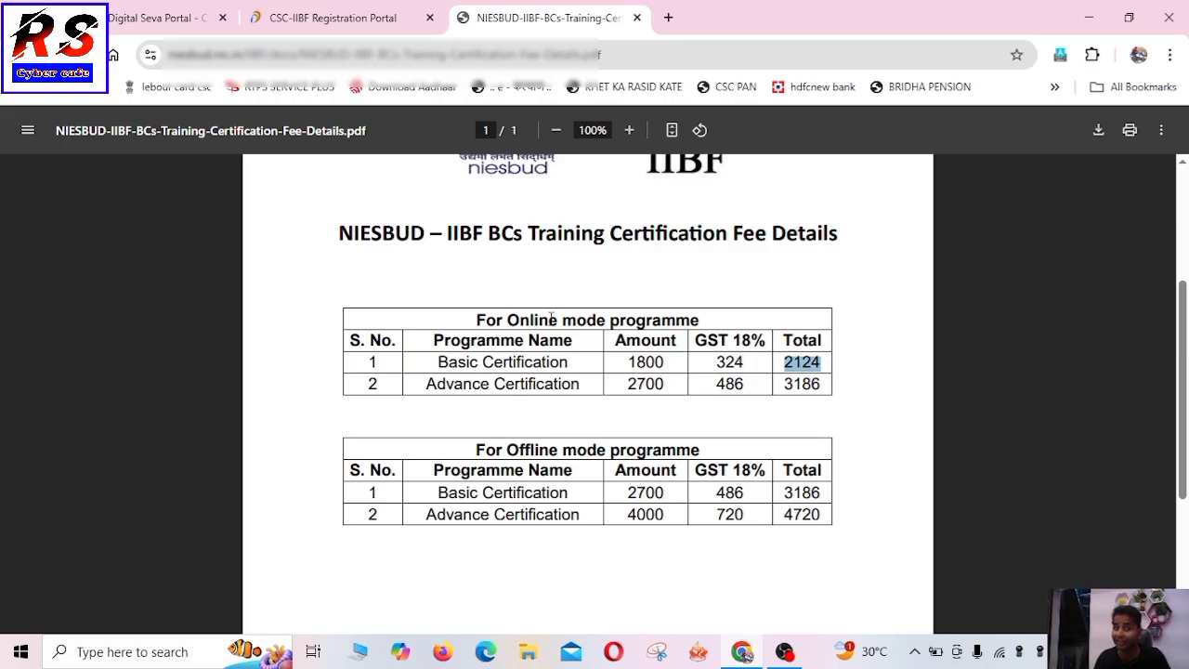
{"action": "left_click_drag", "start_coordinate": [427, 386], "coordinate": [584, 384]}
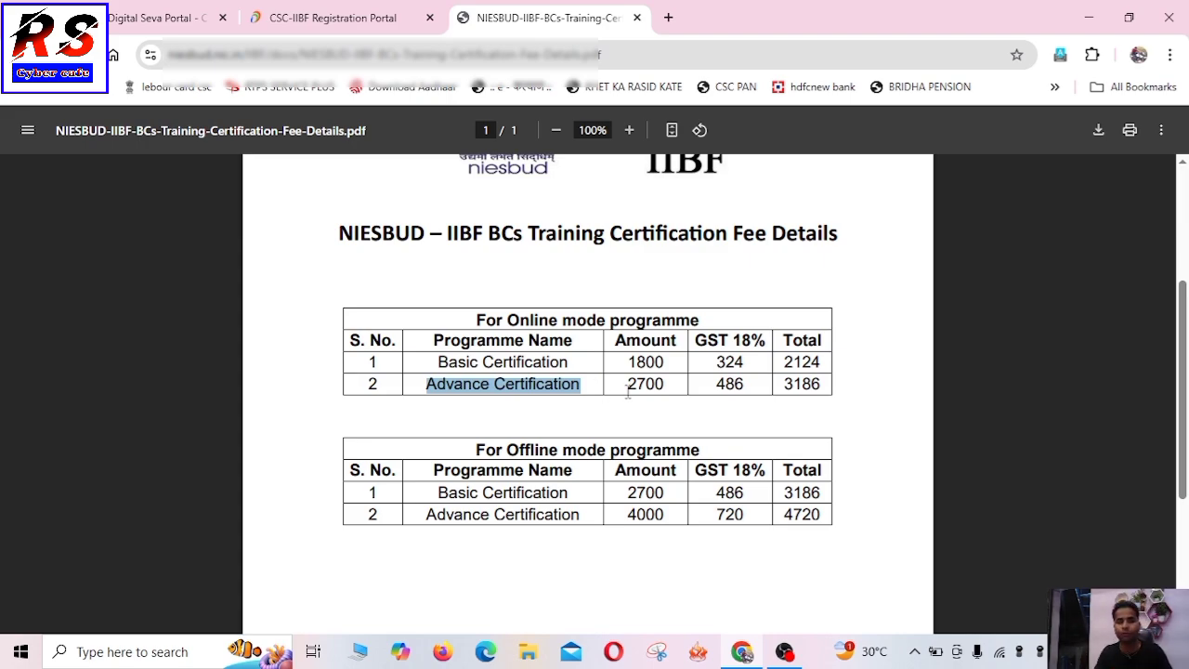
{"action": "left_click_drag", "start_coordinate": [625, 385], "coordinate": [747, 387]}
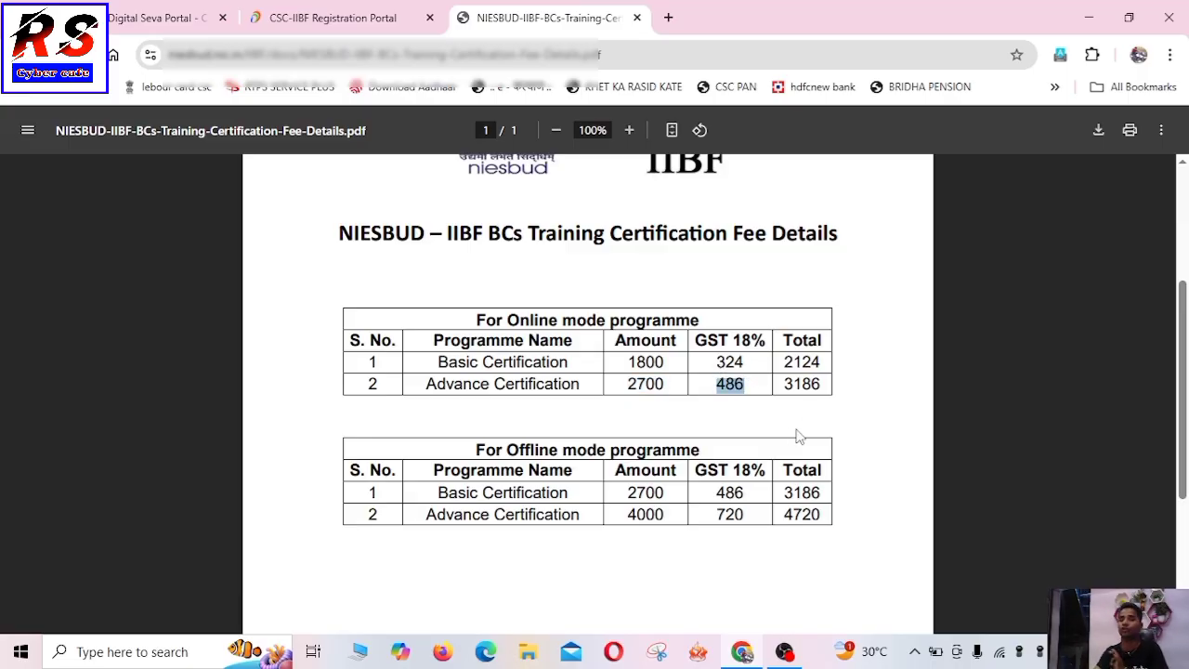
{"action": "left_click_drag", "start_coordinate": [821, 391], "coordinate": [783, 394]}
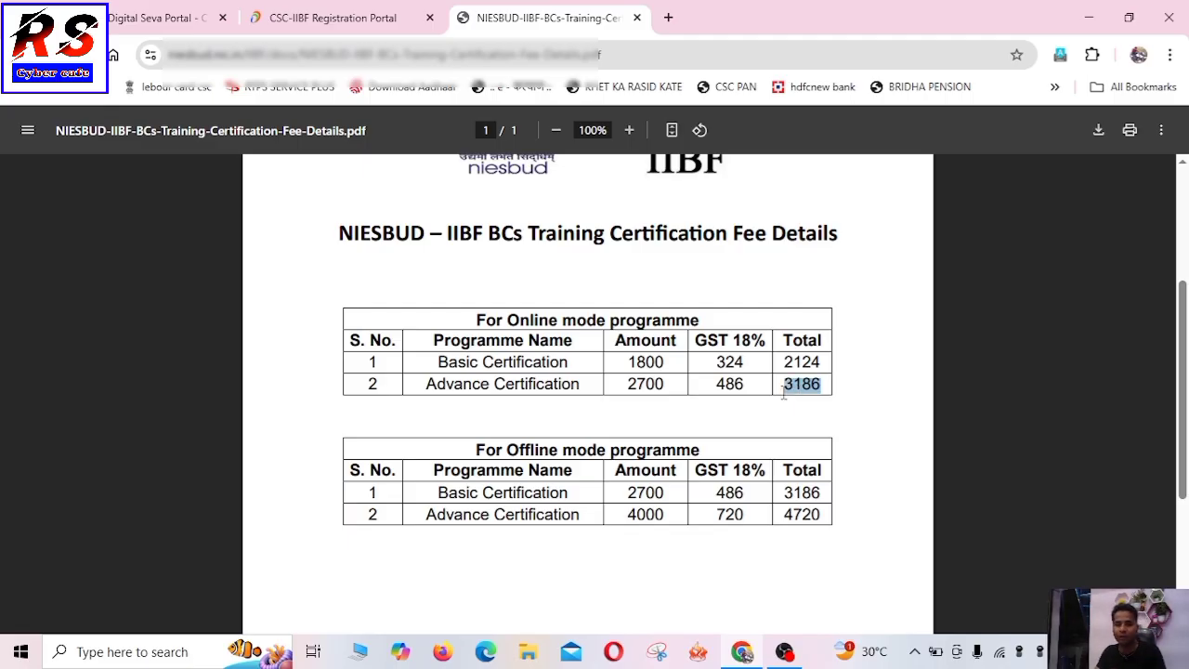
Examine the offline mode fees for Basic and Advance Certification, including the amount, GST and total.
{"action": "left_click_drag", "start_coordinate": [485, 452], "coordinate": [715, 449]}
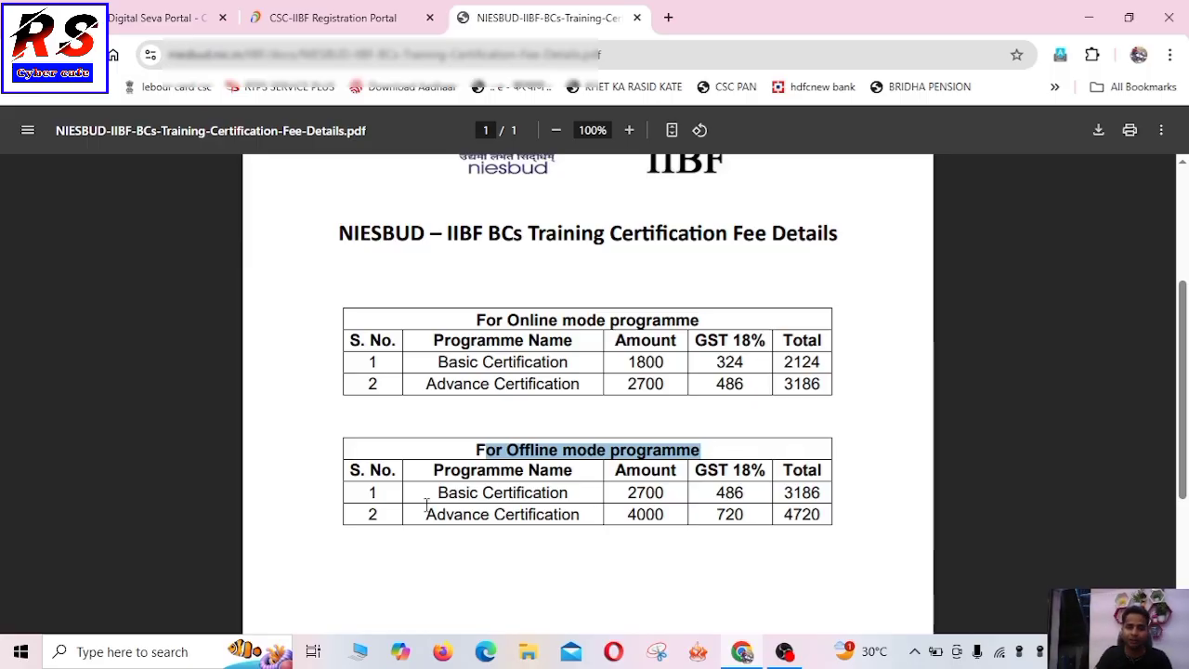
{"action": "left_click_drag", "start_coordinate": [444, 514], "coordinate": [574, 490]}
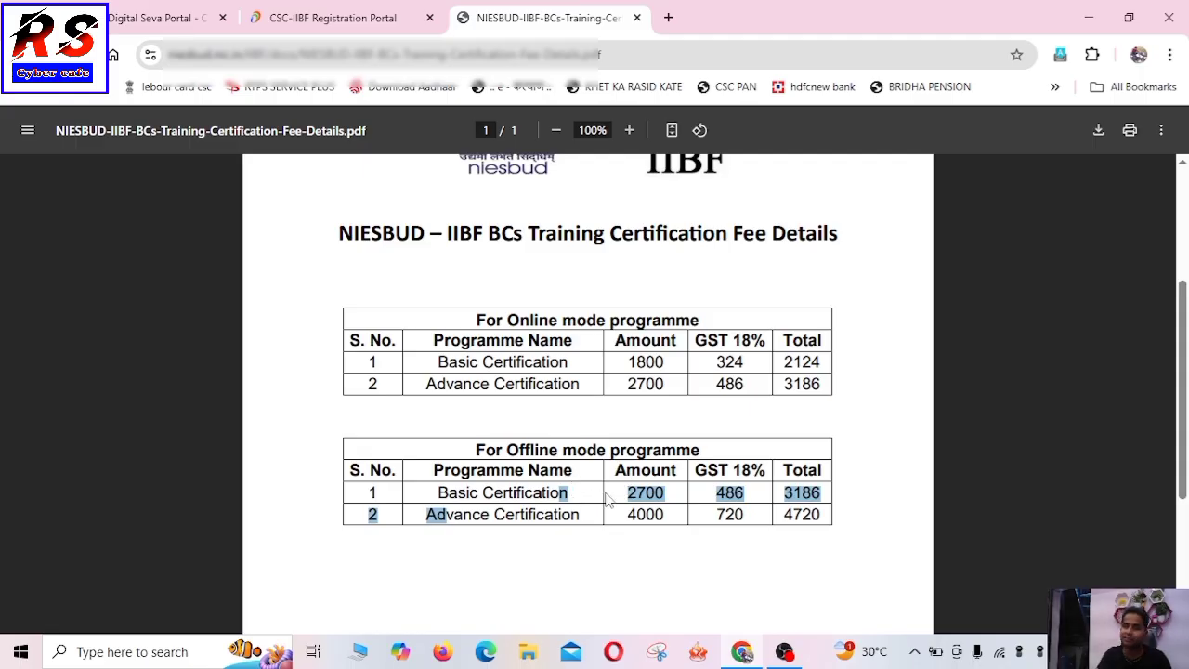
{"action": "left_click", "coordinate": [618, 493]}
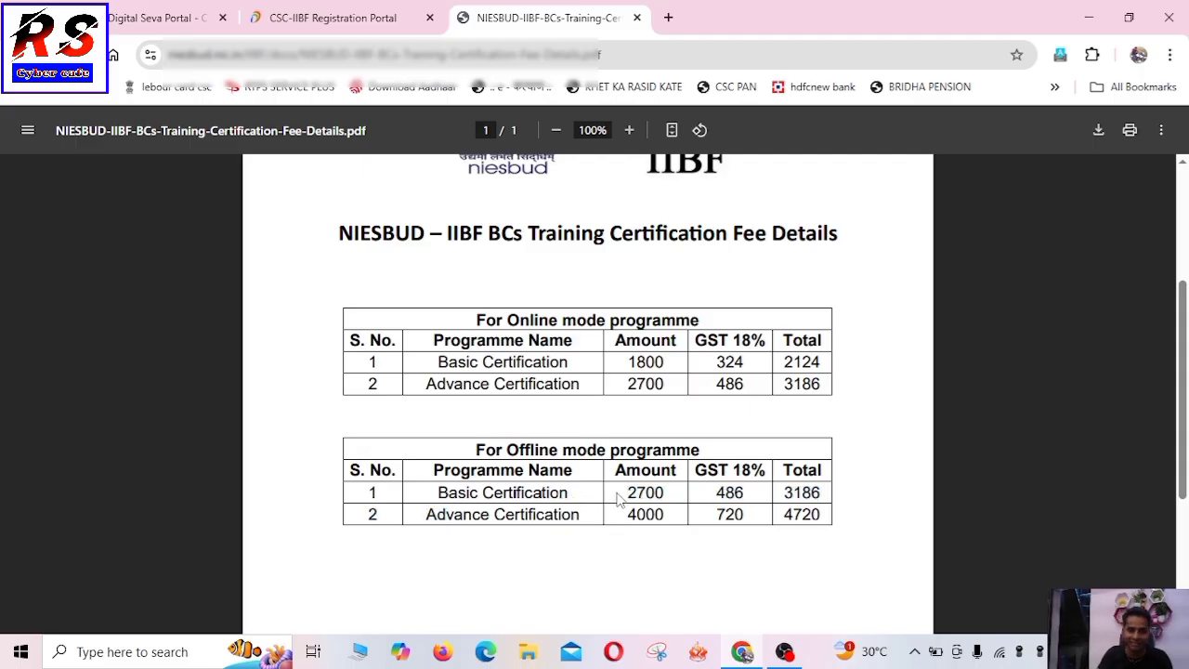
{"action": "left_click_drag", "start_coordinate": [624, 493], "coordinate": [668, 494]}
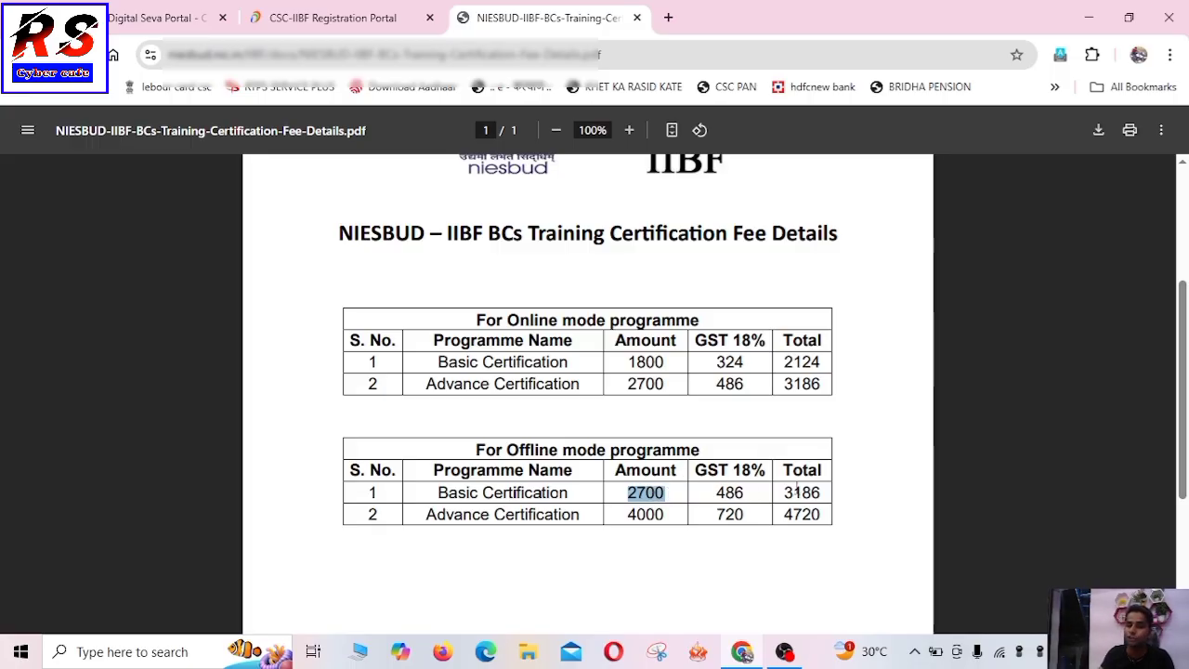
{"action": "left_click_drag", "start_coordinate": [784, 494], "coordinate": [824, 495]}
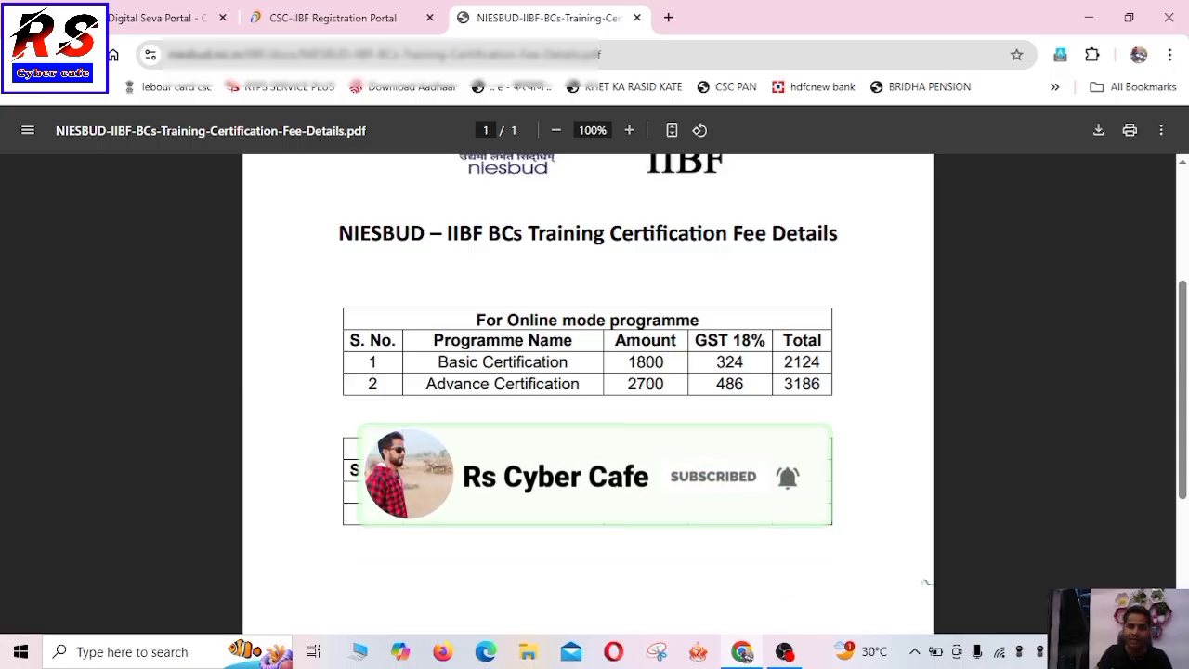
{"action": "left_click", "coordinate": [612, 523]}
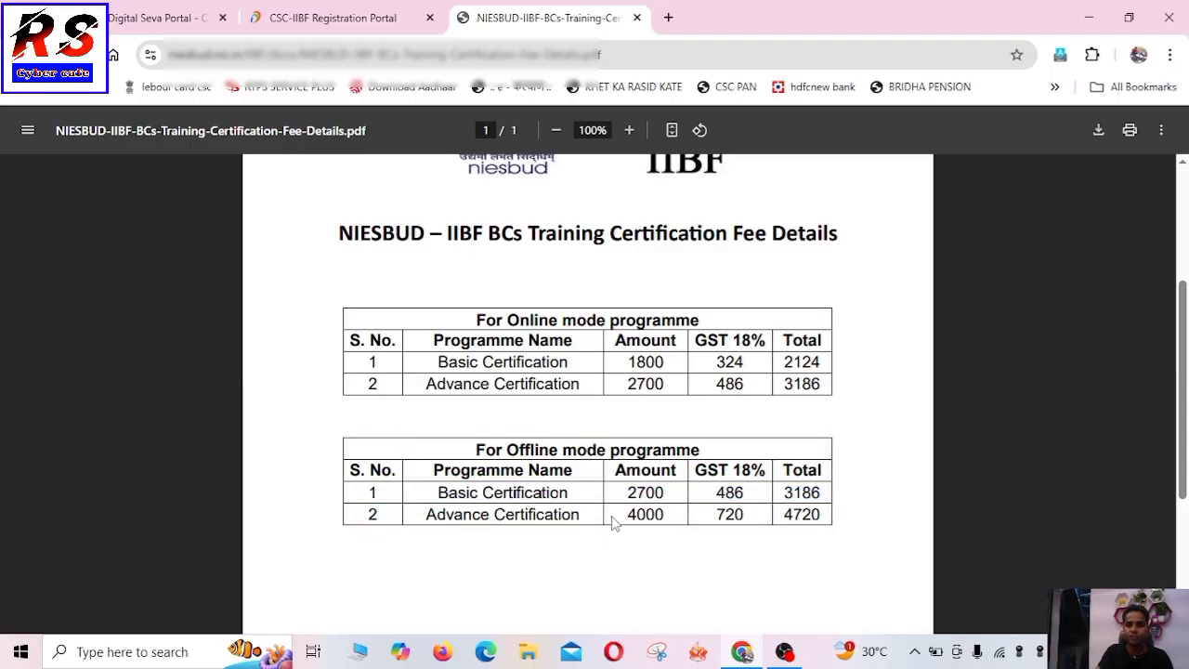
{"action": "left_click_drag", "start_coordinate": [621, 515], "coordinate": [746, 515]}
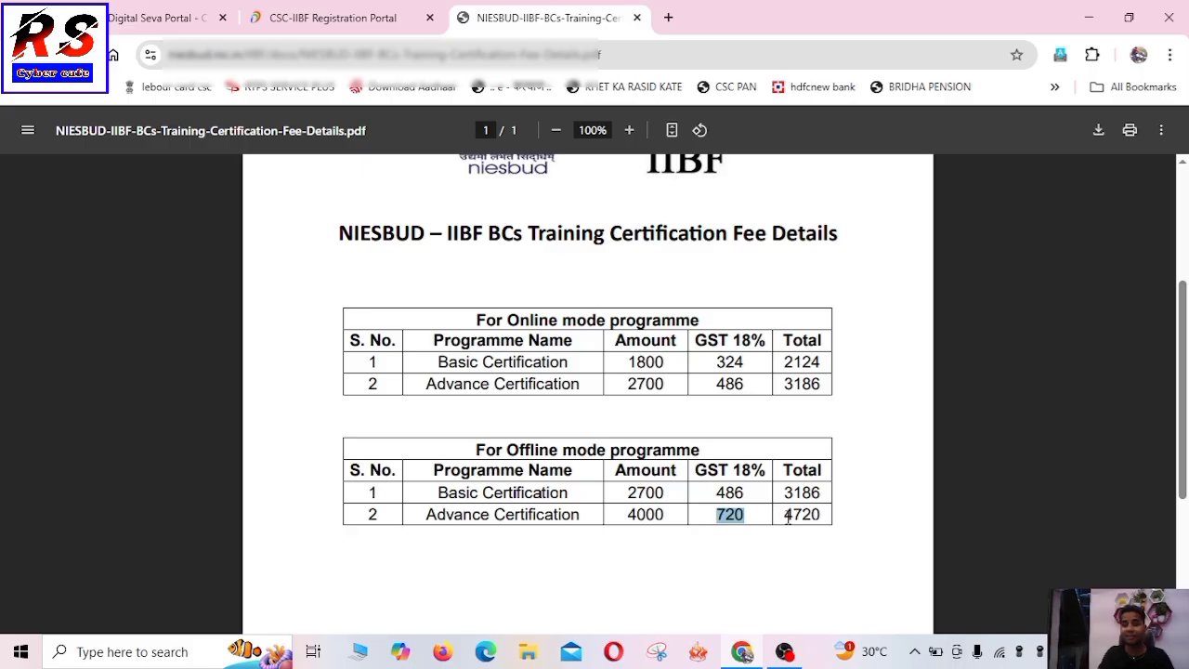
{"action": "left_click_drag", "start_coordinate": [828, 515], "coordinate": [778, 514]}
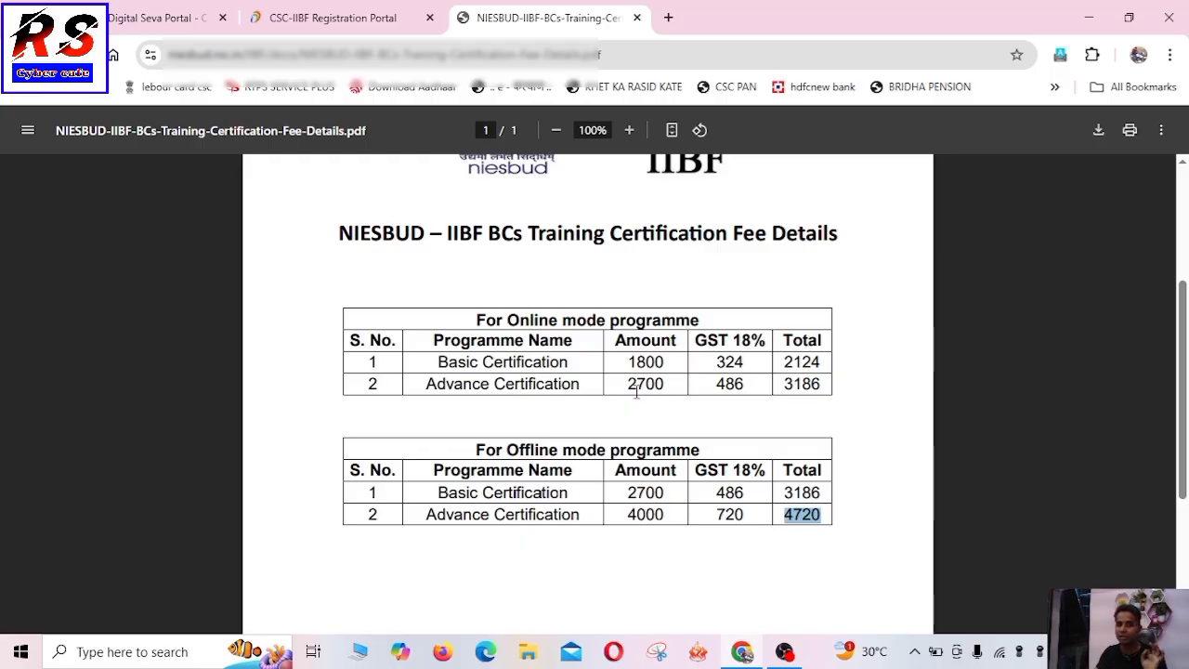
Return to the CSC-IIBF Registration Portal, select the Hindi batch BC-ADVANCED-006 and continue to the candidate registration form.
{"action": "left_click", "coordinate": [330, 28]}
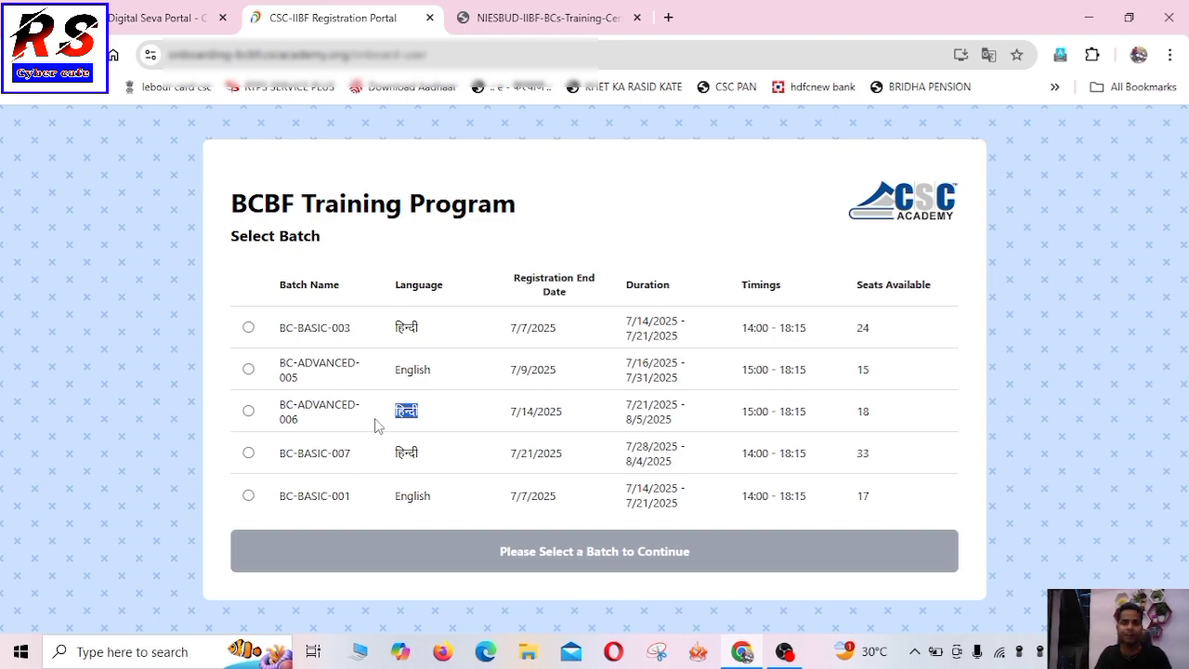
{"action": "left_click", "coordinate": [248, 411]}
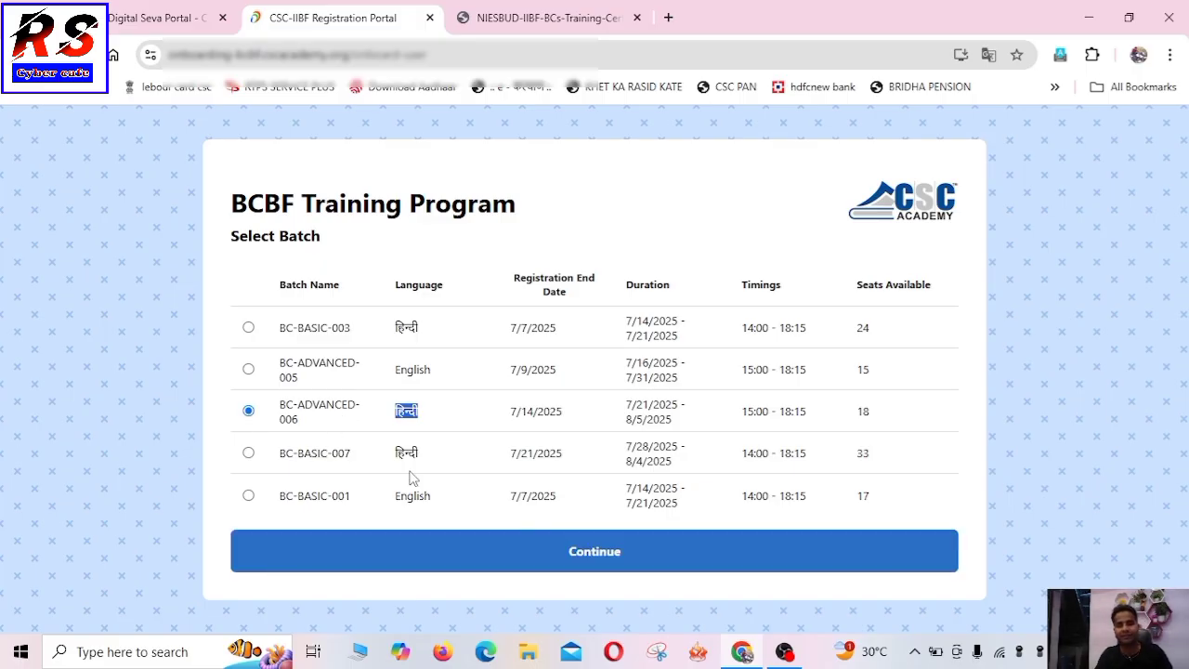
{"action": "left_click", "coordinate": [613, 561]}
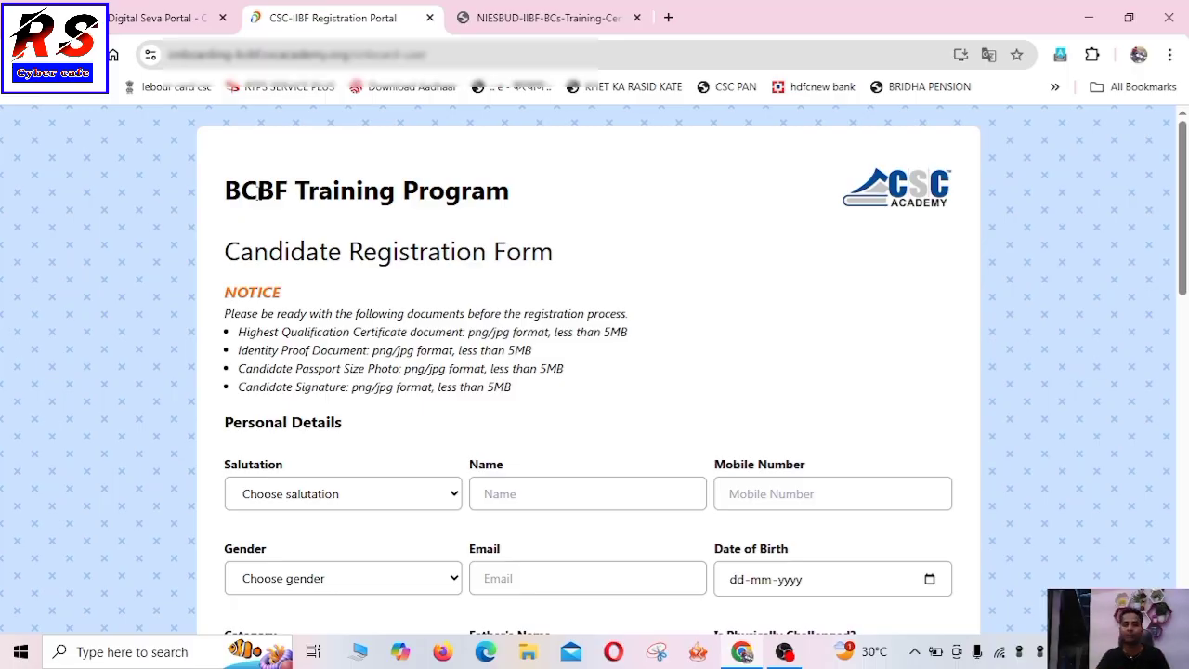
Read the registration form's notice on the required documents, checking the file format and size limit of each.
{"action": "left_click_drag", "start_coordinate": [252, 252], "coordinate": [564, 255]}
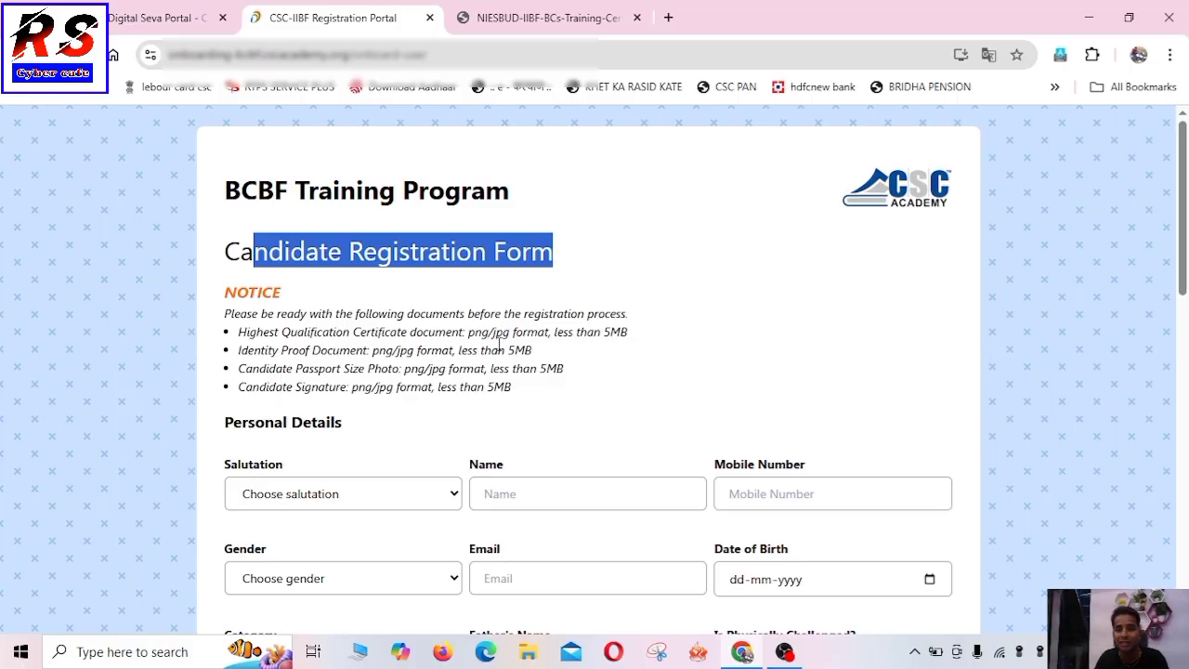
{"action": "left_click_drag", "start_coordinate": [498, 350], "coordinate": [536, 354]}
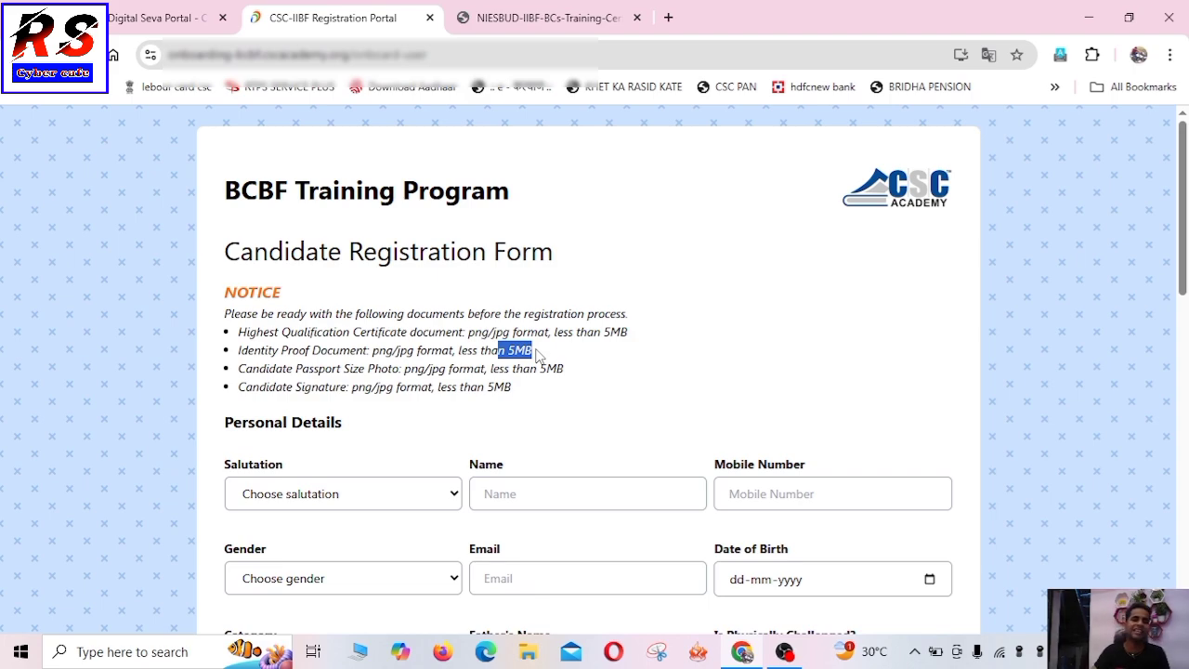
{"action": "left_click_drag", "start_coordinate": [223, 292], "coordinate": [281, 297]}
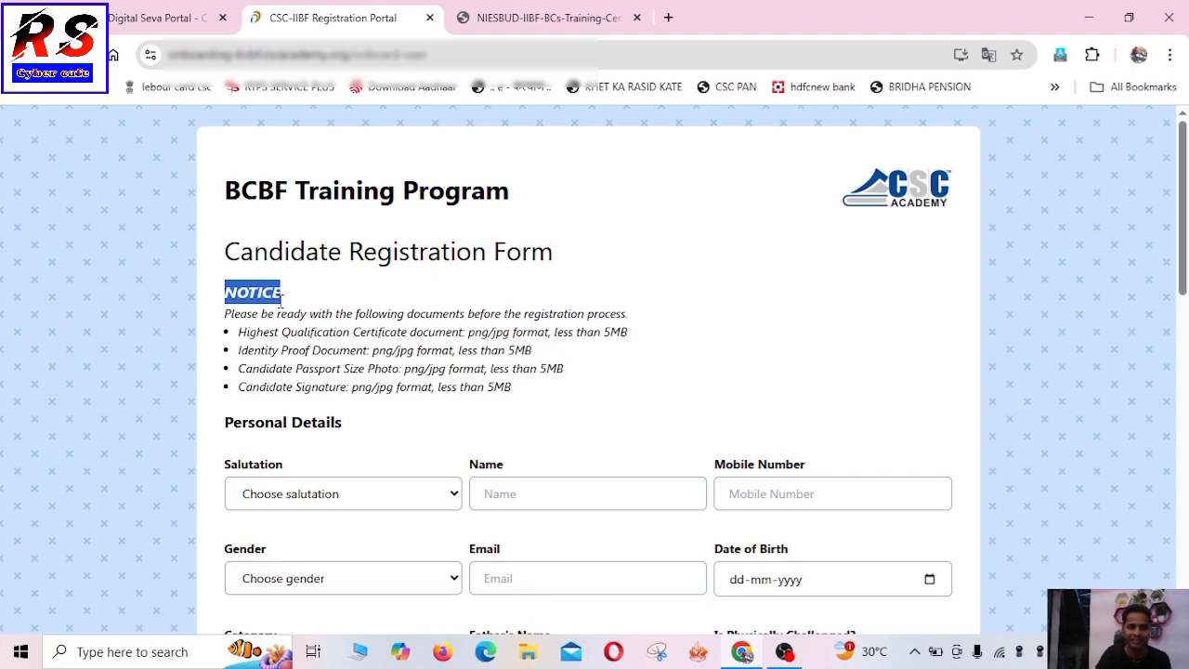
{"action": "left_click_drag", "start_coordinate": [238, 332], "coordinate": [635, 338]}
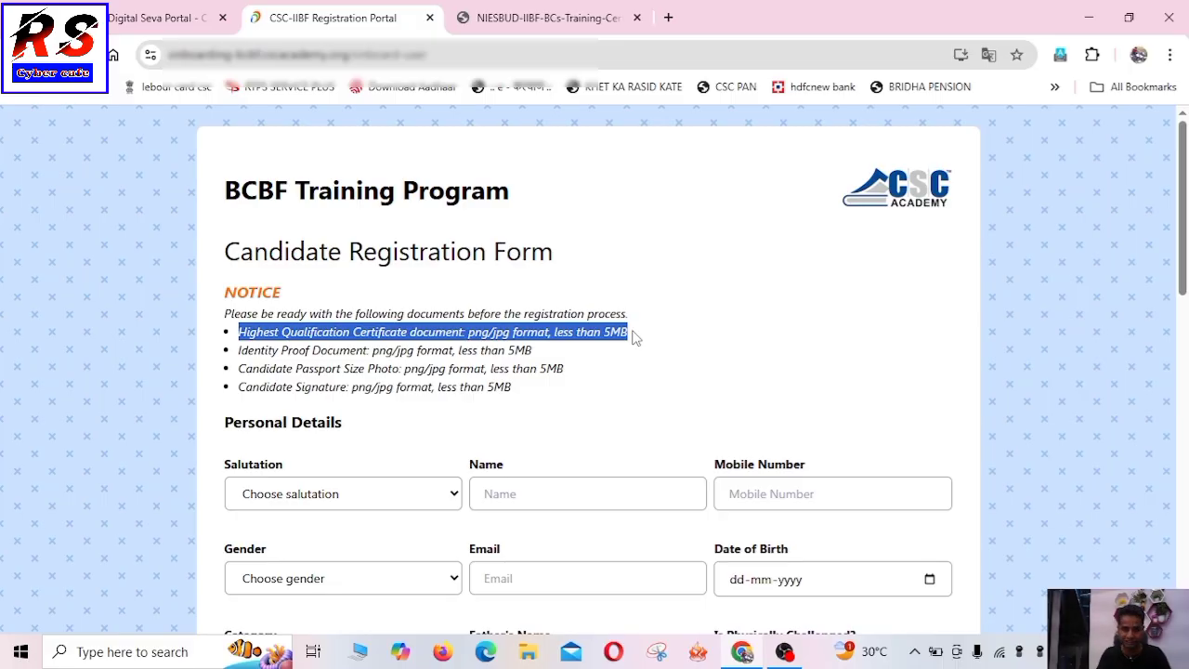
{"action": "left_click_drag", "start_coordinate": [236, 358], "coordinate": [270, 357]}
{"action": "left_click_drag", "start_coordinate": [297, 368], "coordinate": [534, 360]}
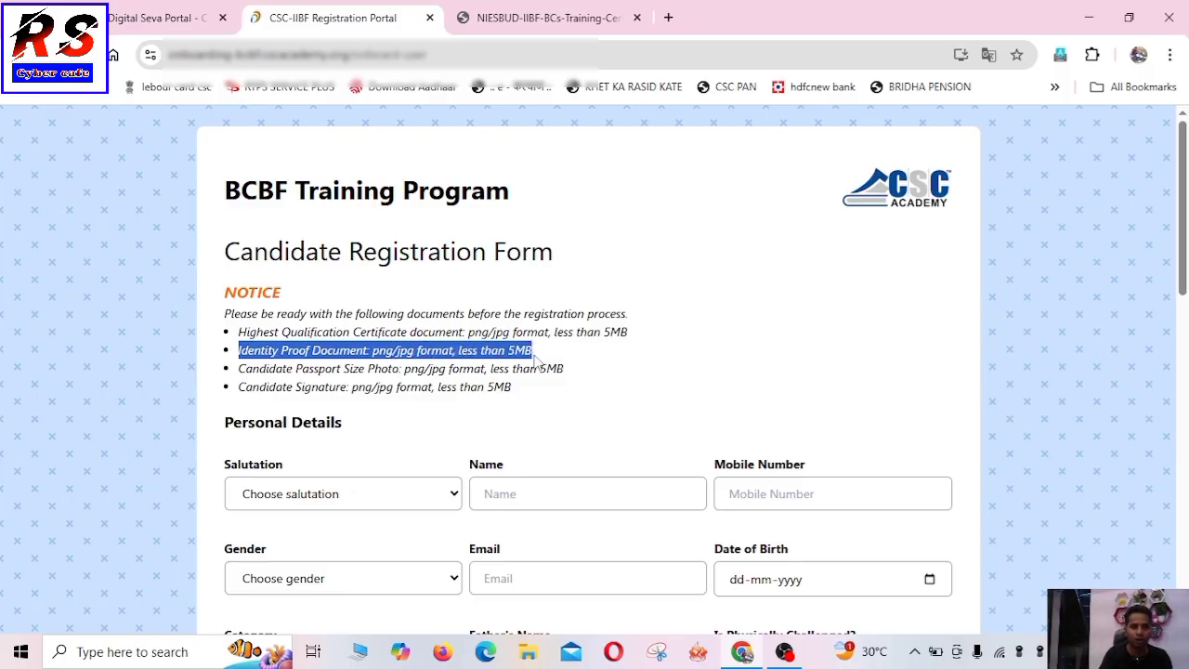
{"action": "left_click_drag", "start_coordinate": [254, 370], "coordinate": [531, 385]}
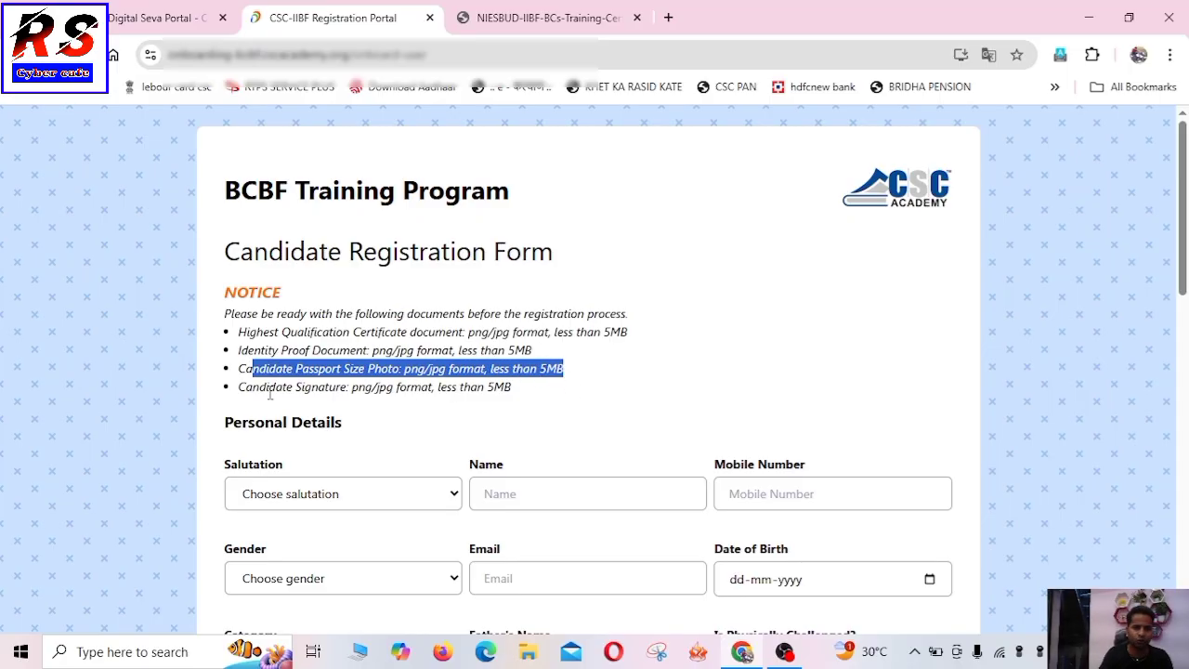
{"action": "mouse_move", "coordinate": [245, 388]}
{"action": "left_mouse_down"}
{"action": "mouse_move", "coordinate": [346, 405]}
{"action": "mouse_move", "coordinate": [414, 390]}
{"action": "mouse_move", "coordinate": [517, 401]}
{"action": "left_mouse_up"}
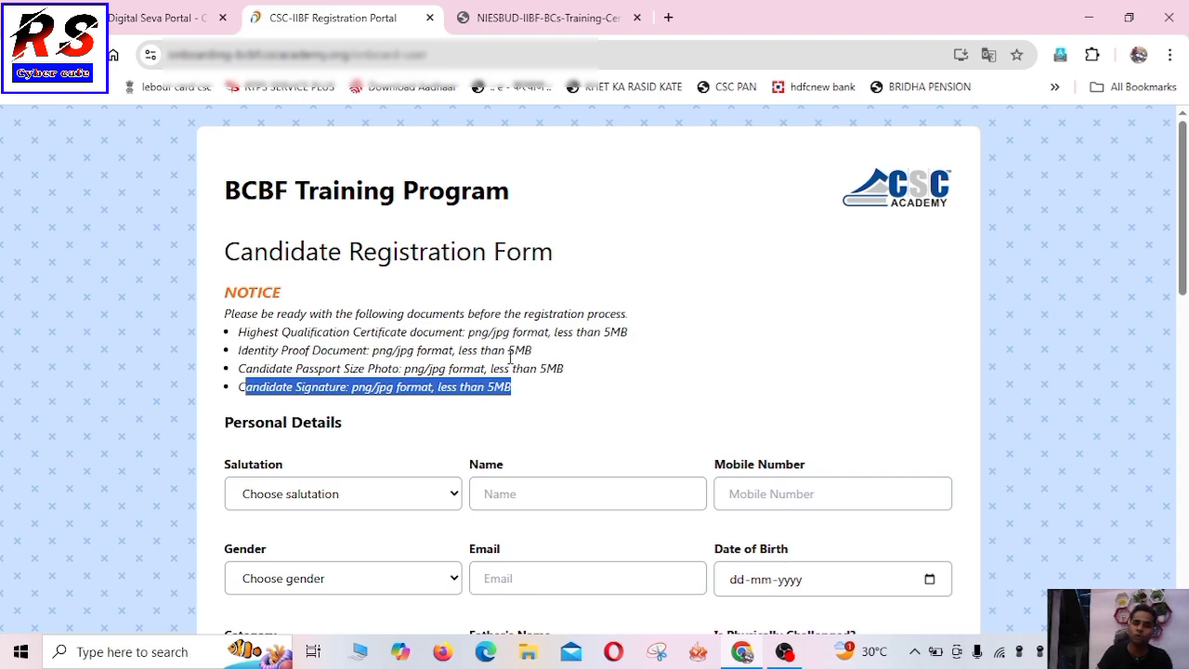
Set the candidate's salutation to Mr in the Personal Details section.
{"action": "scroll", "coordinate": [539, 313], "scroll_direction": "down", "scroll_amount": 3}
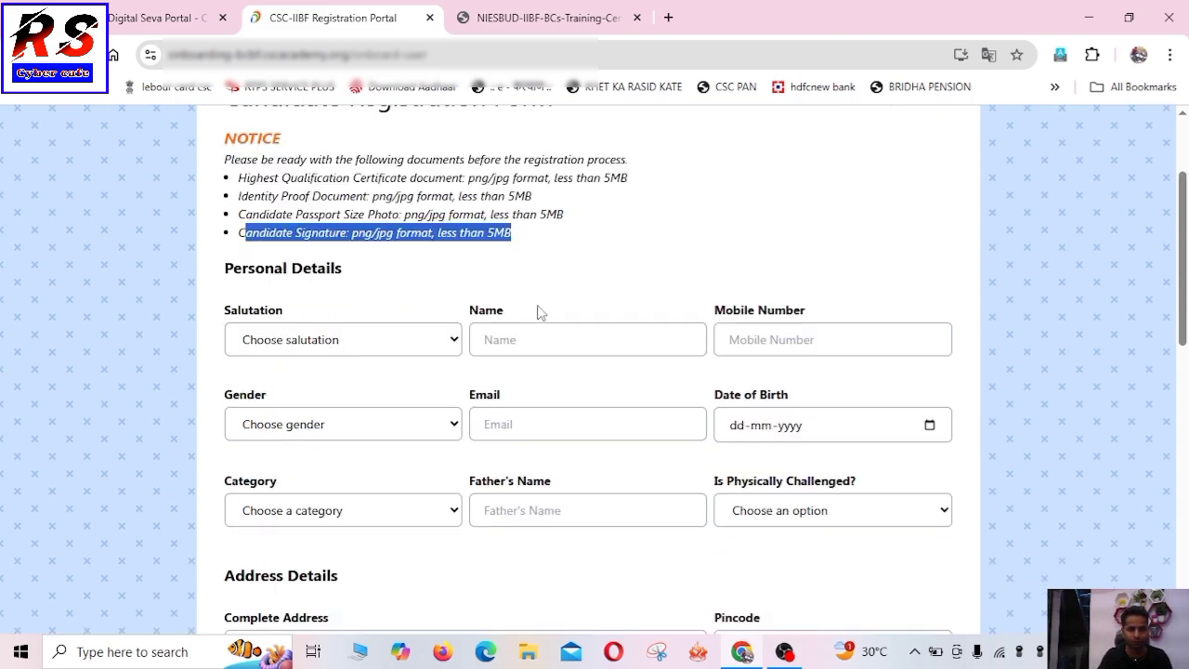
{"action": "left_click", "coordinate": [232, 165]}
{"action": "left_click_drag", "start_coordinate": [232, 164], "coordinate": [370, 176]}
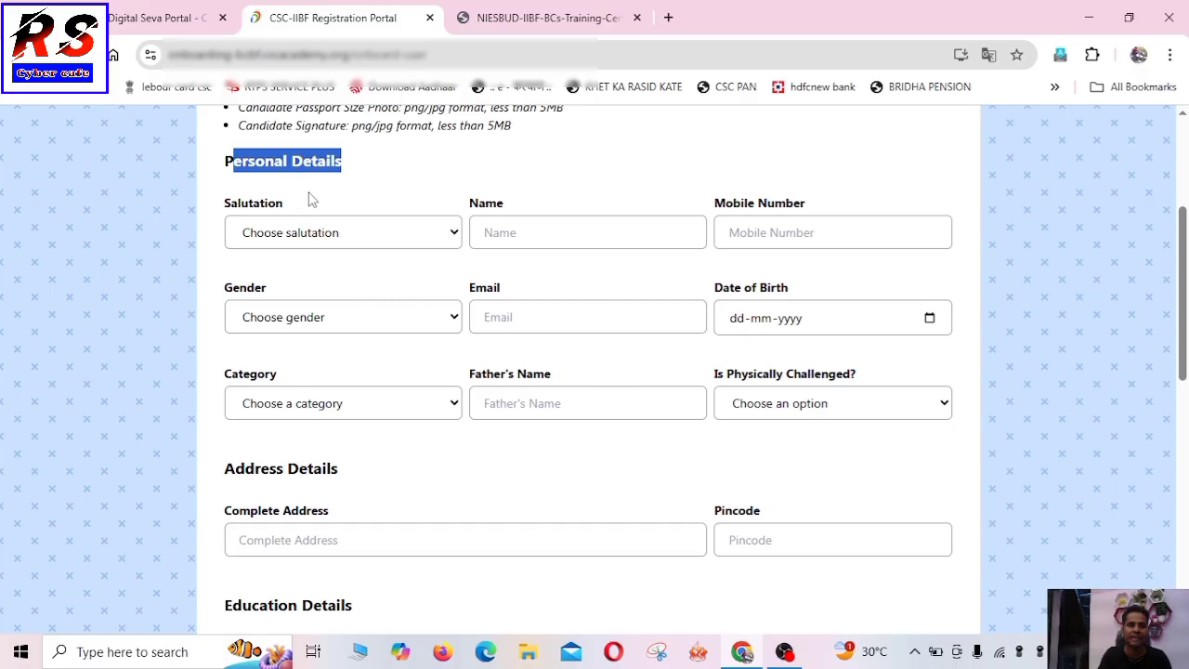
{"action": "left_click_drag", "start_coordinate": [224, 206], "coordinate": [287, 212]}
{"action": "left_click", "coordinate": [288, 232]}
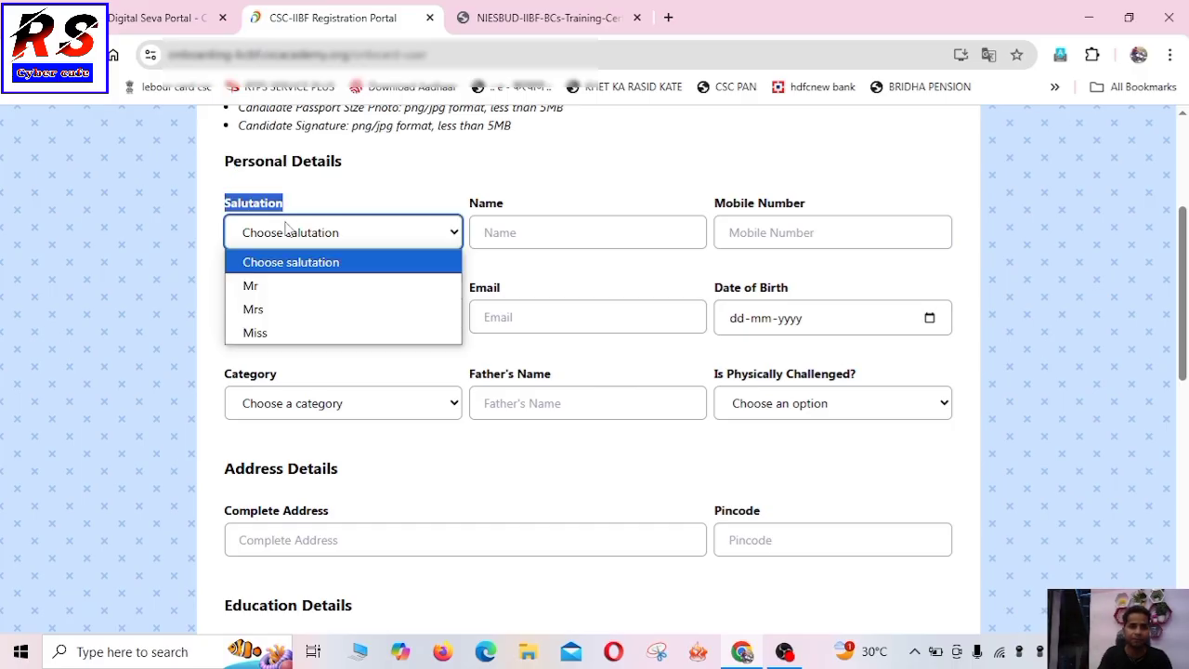
{"action": "left_click", "coordinate": [270, 287]}
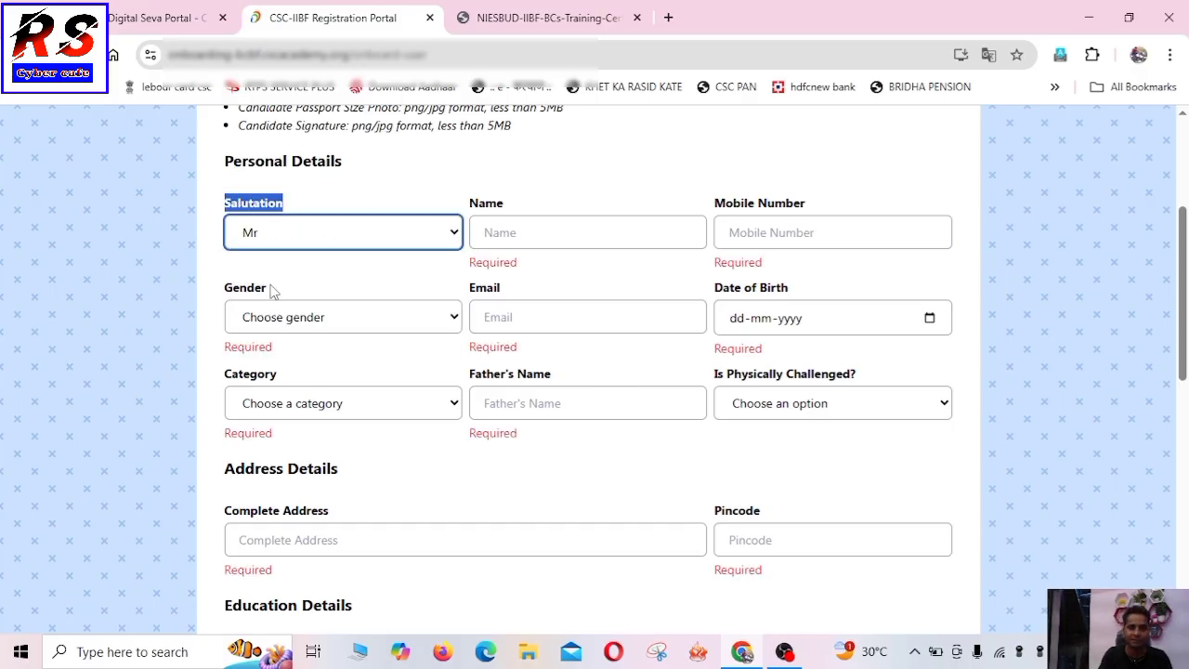
Leave the candidate's name blank and enter a placeholder mobile number in the personal details.
{"action": "left_click_drag", "start_coordinate": [469, 203], "coordinate": [526, 217]}
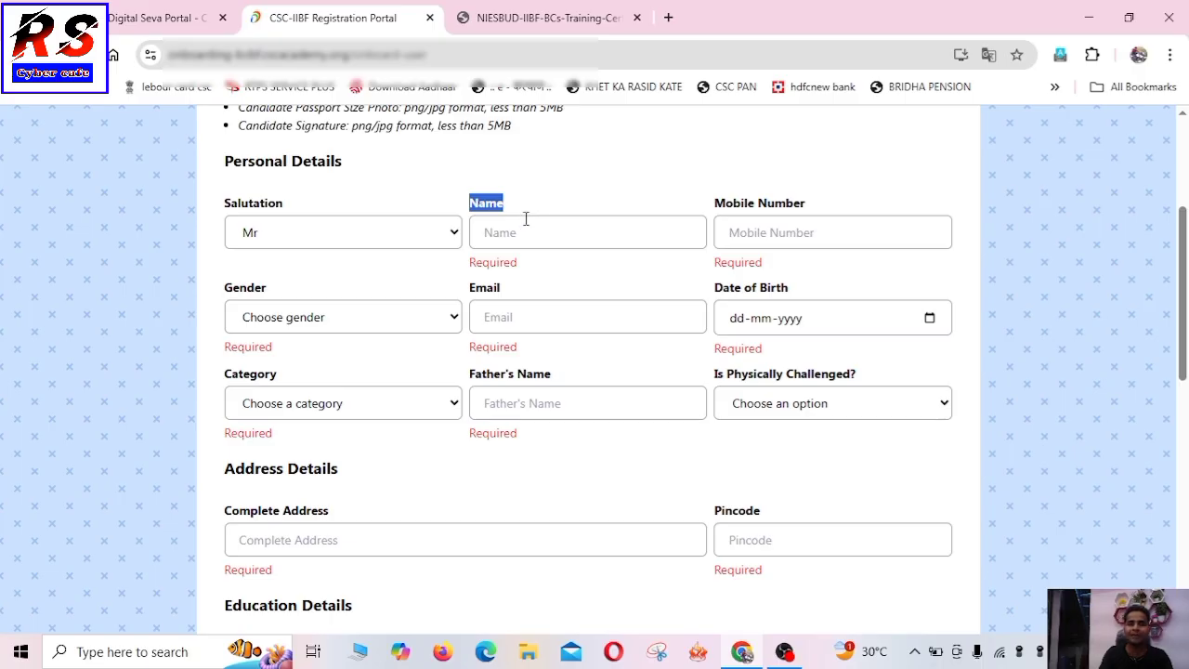
{"action": "left_click", "coordinate": [518, 231]}
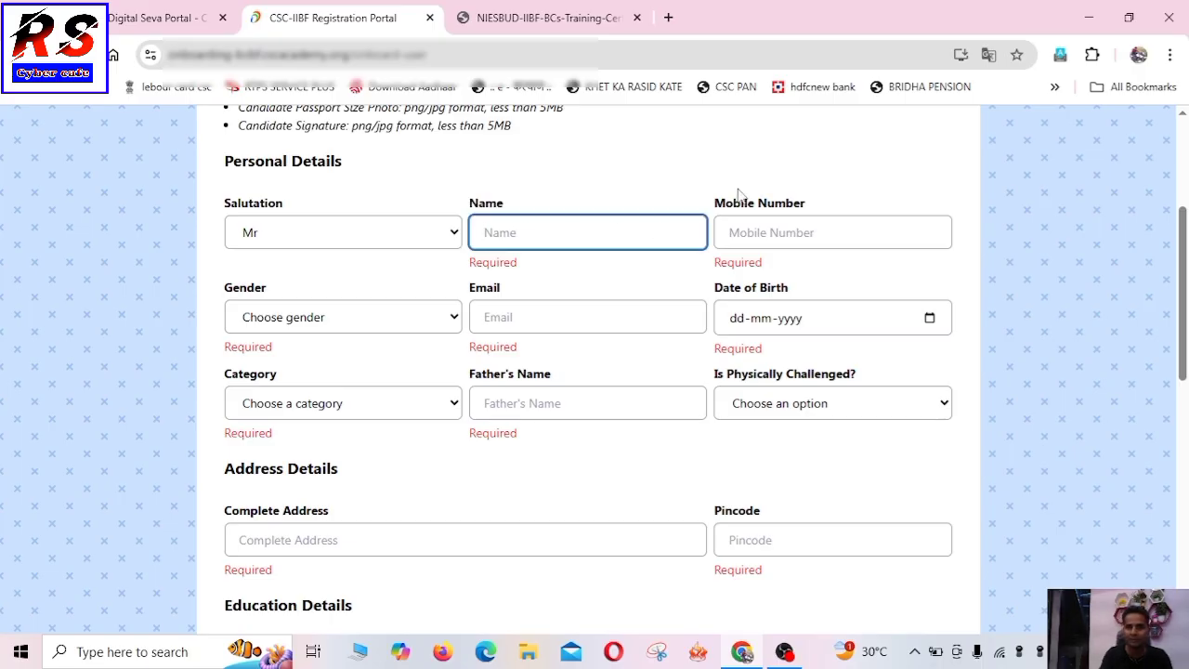
{"action": "left_click_drag", "start_coordinate": [715, 203], "coordinate": [792, 204]}
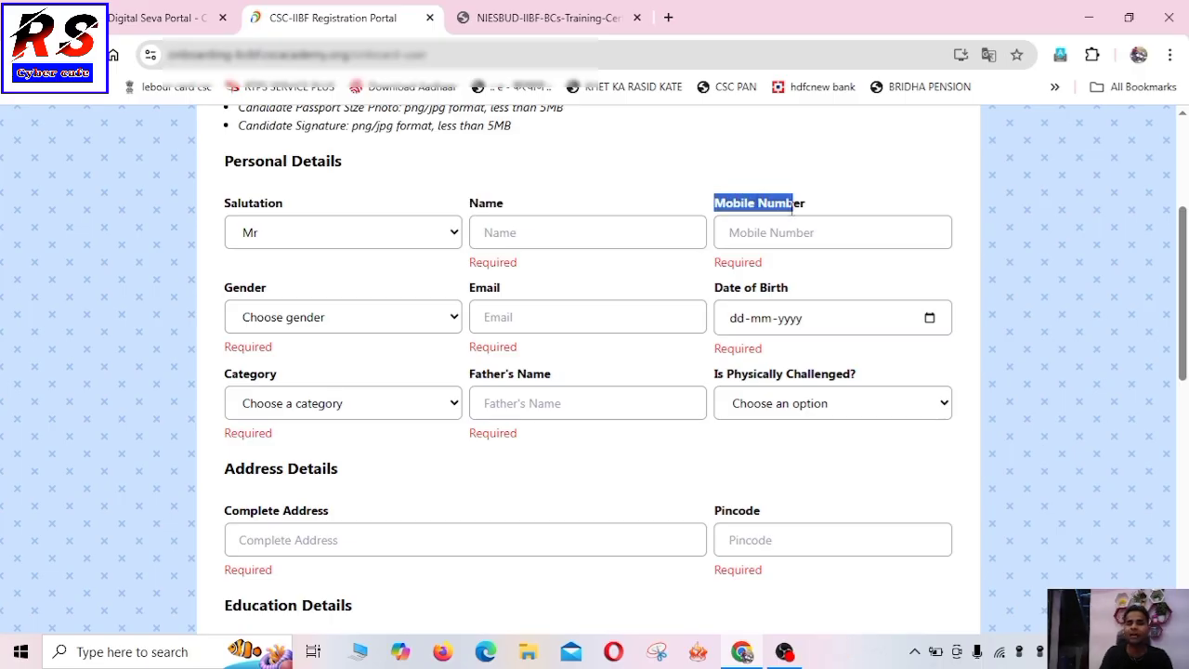
{"action": "left_click", "coordinate": [751, 236]}
{"action": "type", "text": "00000000000000"}
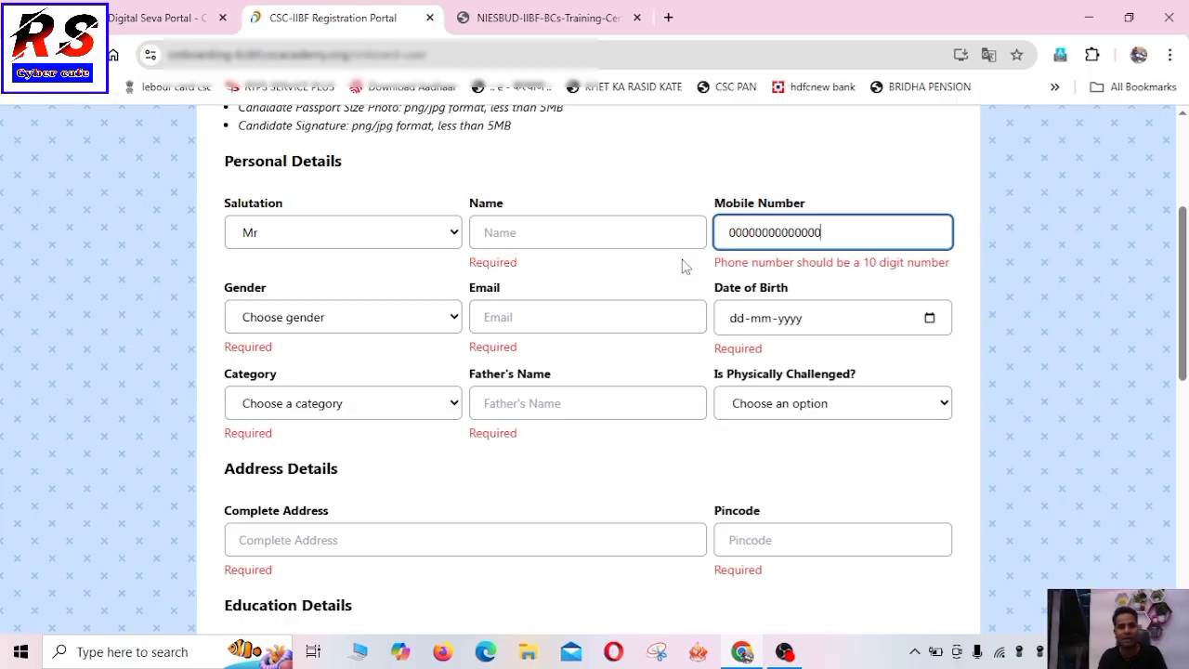
Set the candidate's gender to Male.
{"action": "left_click_drag", "start_coordinate": [223, 286], "coordinate": [269, 299]}
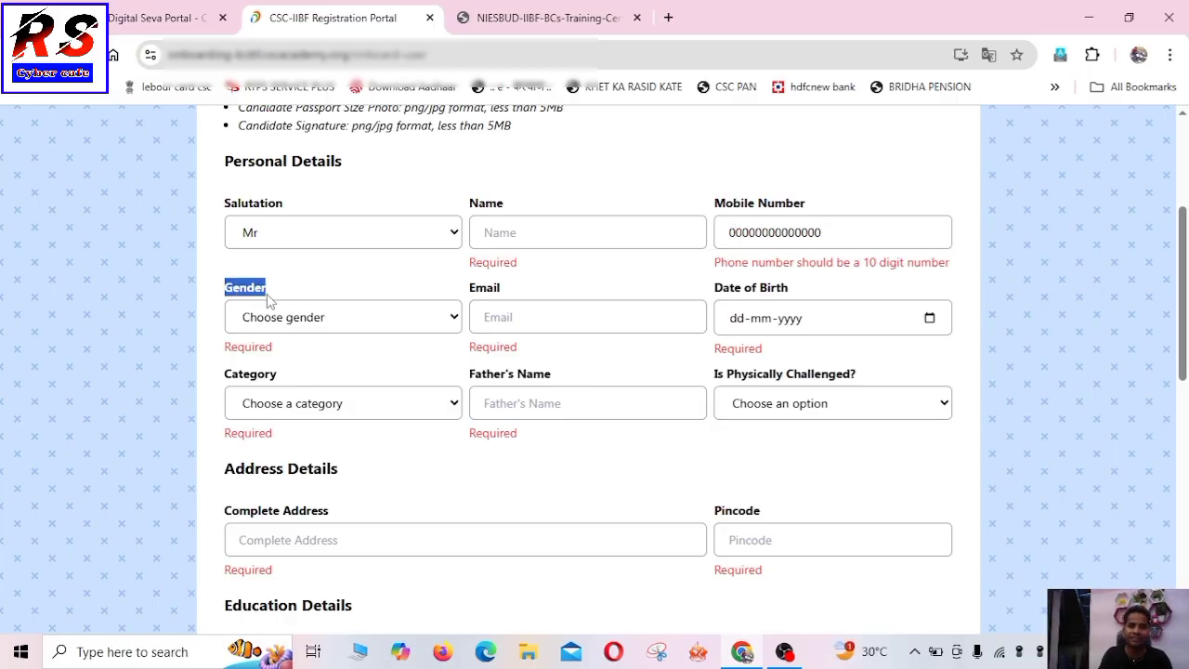
{"action": "left_click", "coordinate": [284, 318]}
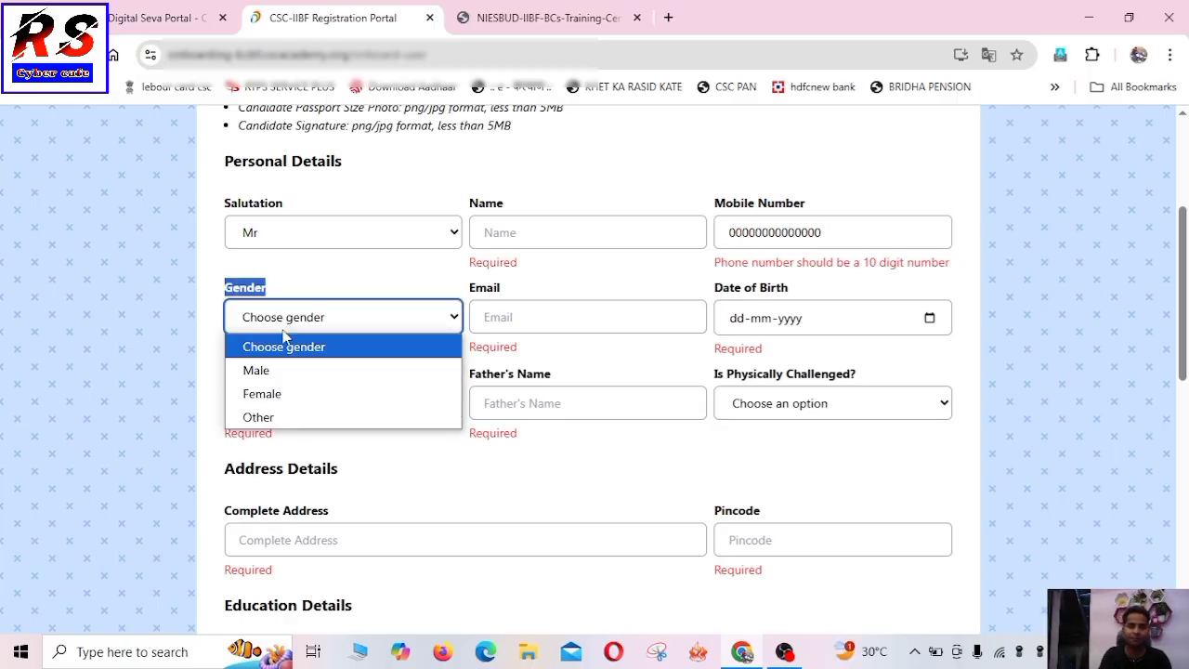
{"action": "left_click", "coordinate": [289, 377]}
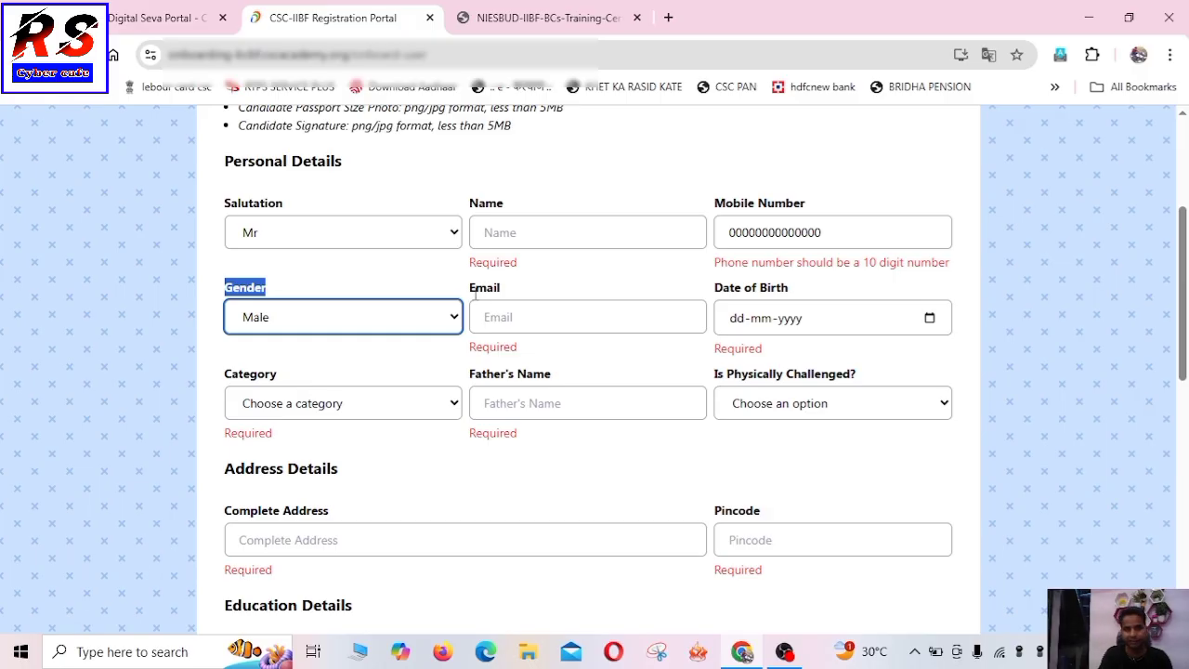
Look over the Email, Date of Birth and Category fields of the personal details without filling them in.
{"action": "left_click_drag", "start_coordinate": [476, 294], "coordinate": [530, 300]}
{"action": "left_click", "coordinate": [501, 318]}
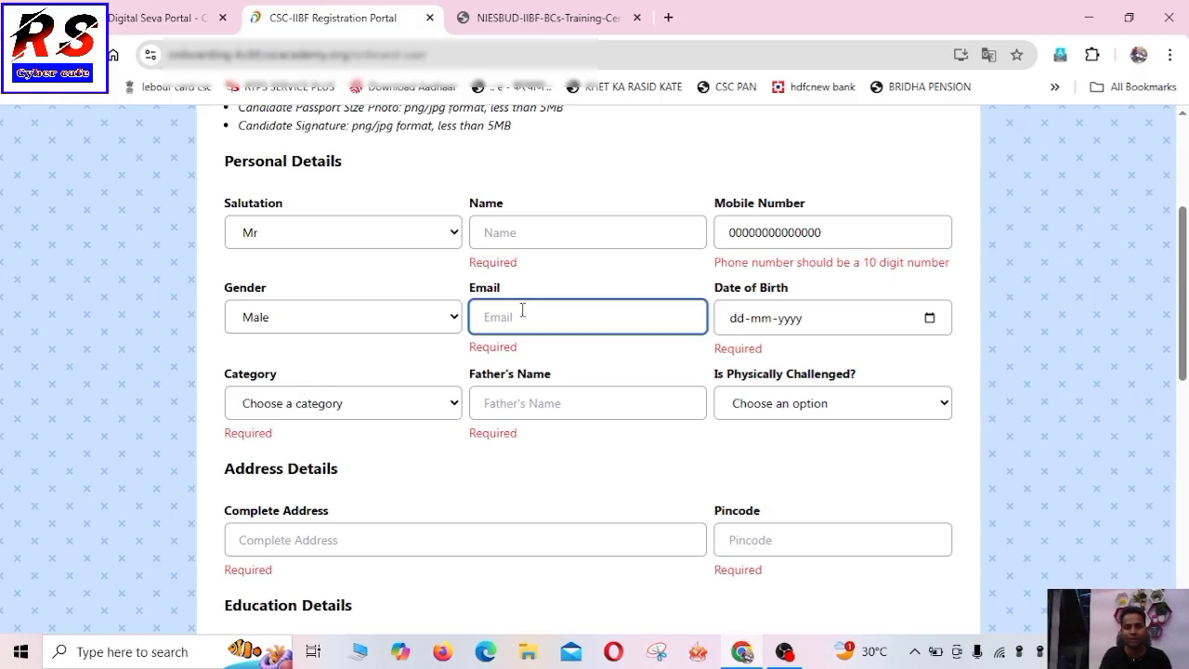
{"action": "left_click_drag", "start_coordinate": [723, 287], "coordinate": [790, 288]}
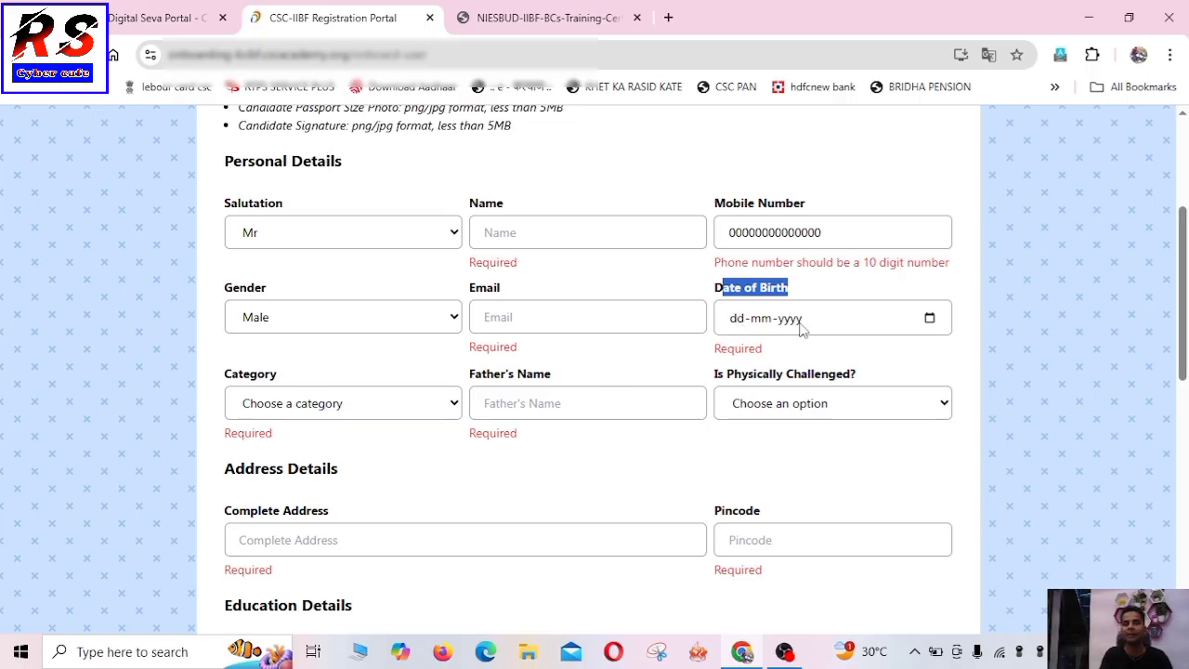
{"action": "left_click", "coordinate": [732, 320]}
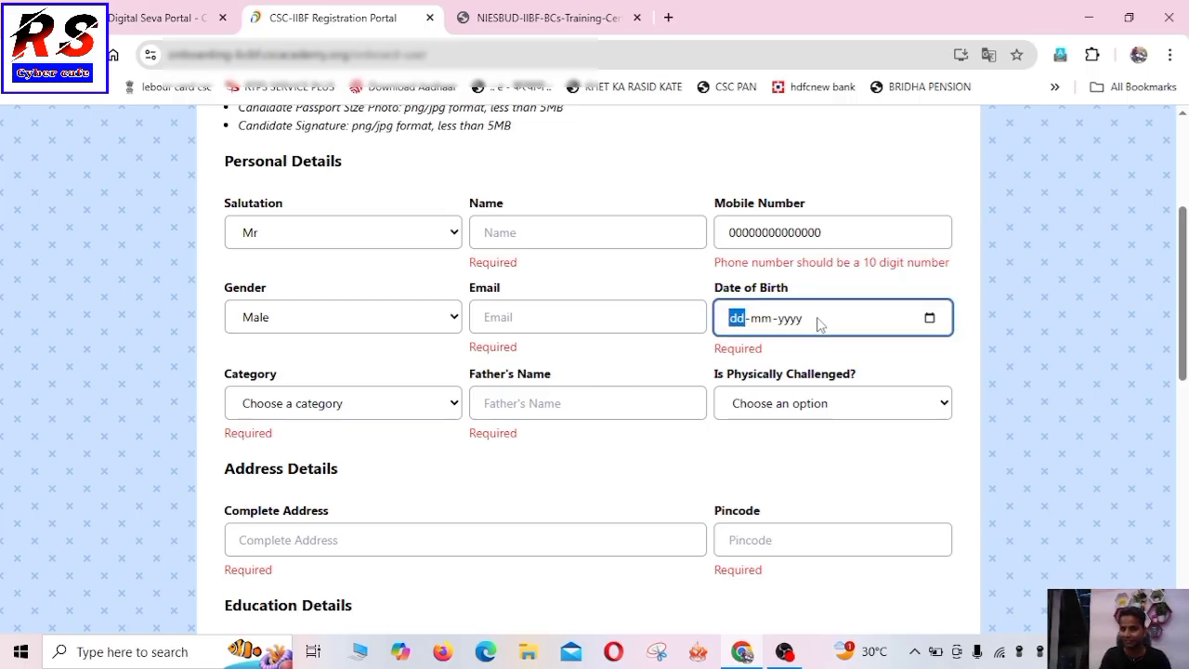
{"action": "left_click", "coordinate": [929, 319]}
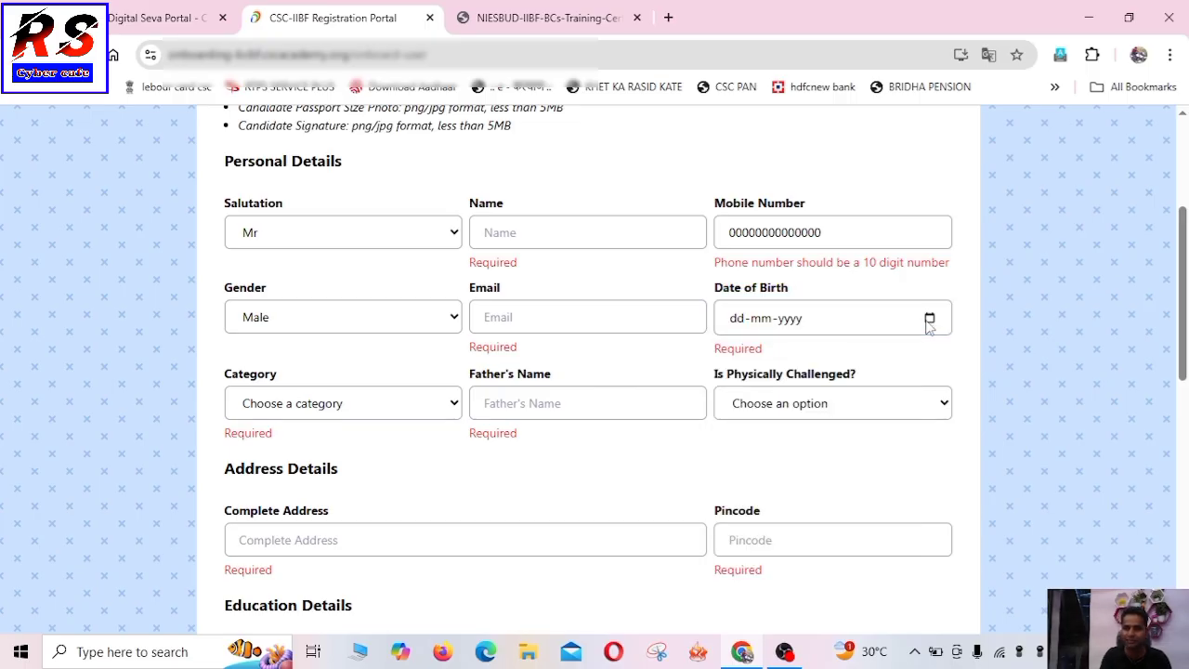
{"action": "left_click", "coordinate": [910, 292]}
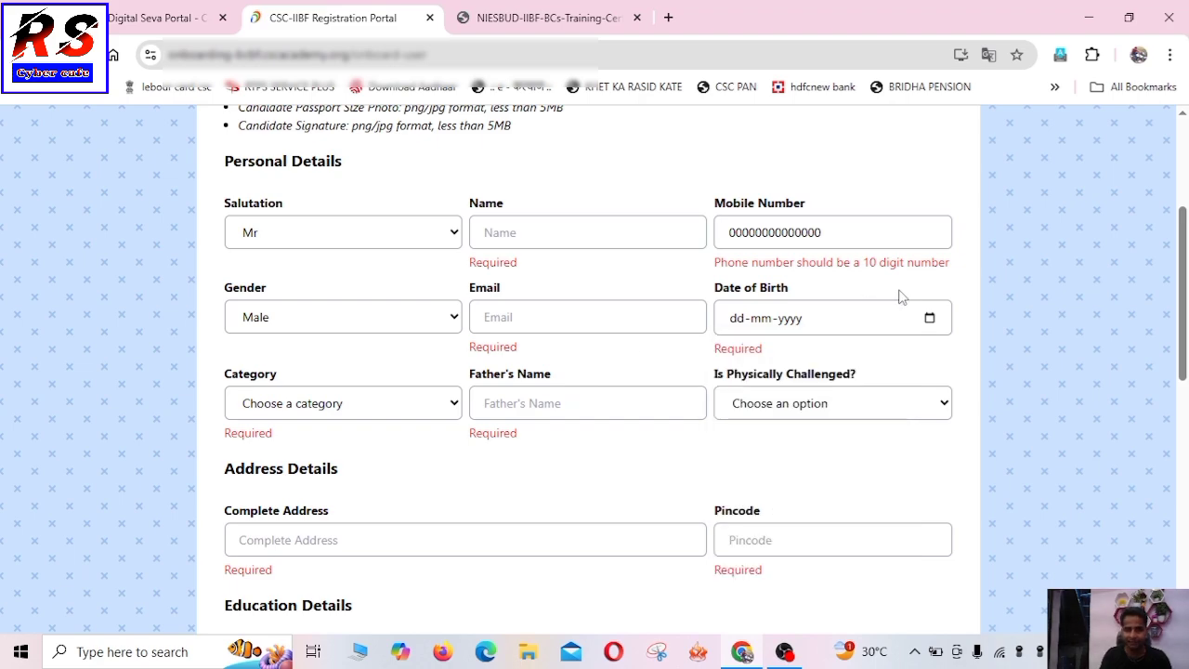
{"action": "left_click_drag", "start_coordinate": [232, 374], "coordinate": [340, 388]}
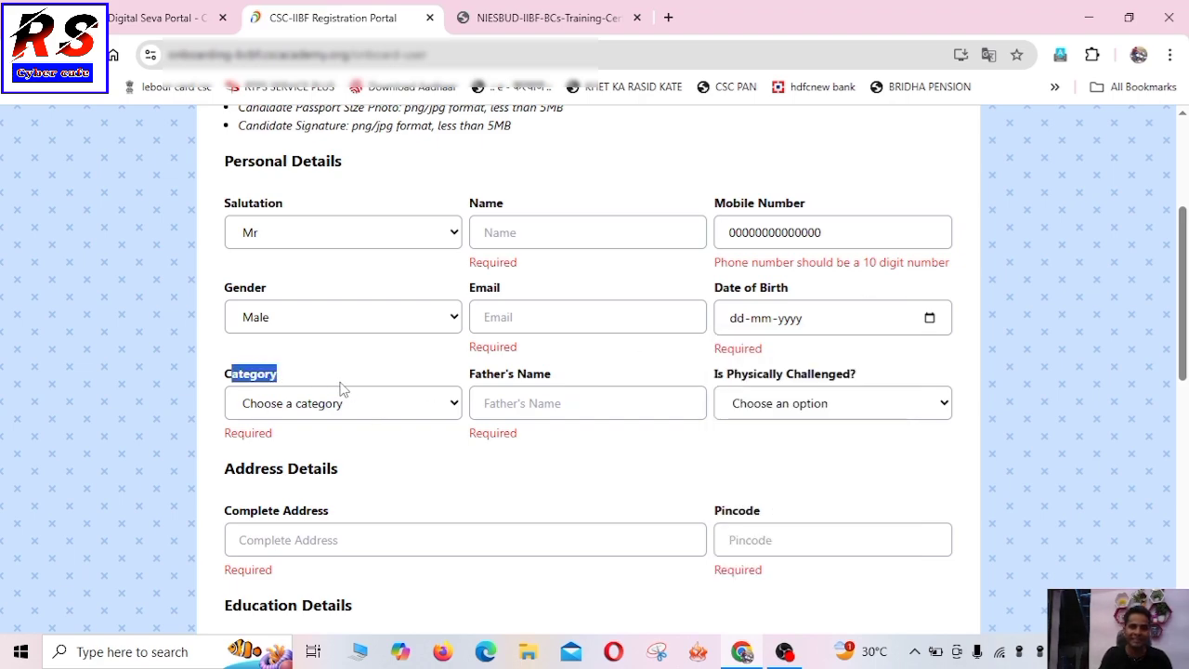
Check the options offered for Category and look at the Father's Name field, leaving both unfilled.
{"action": "left_click", "coordinate": [314, 414]}
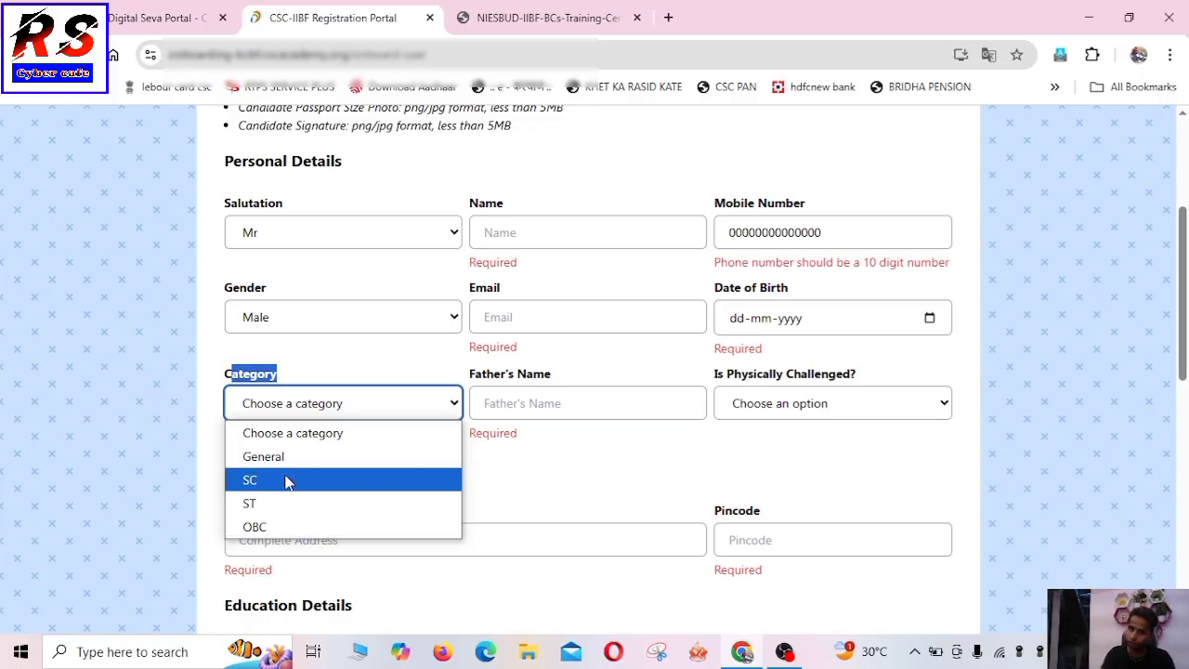
{"action": "left_click", "coordinate": [583, 490]}
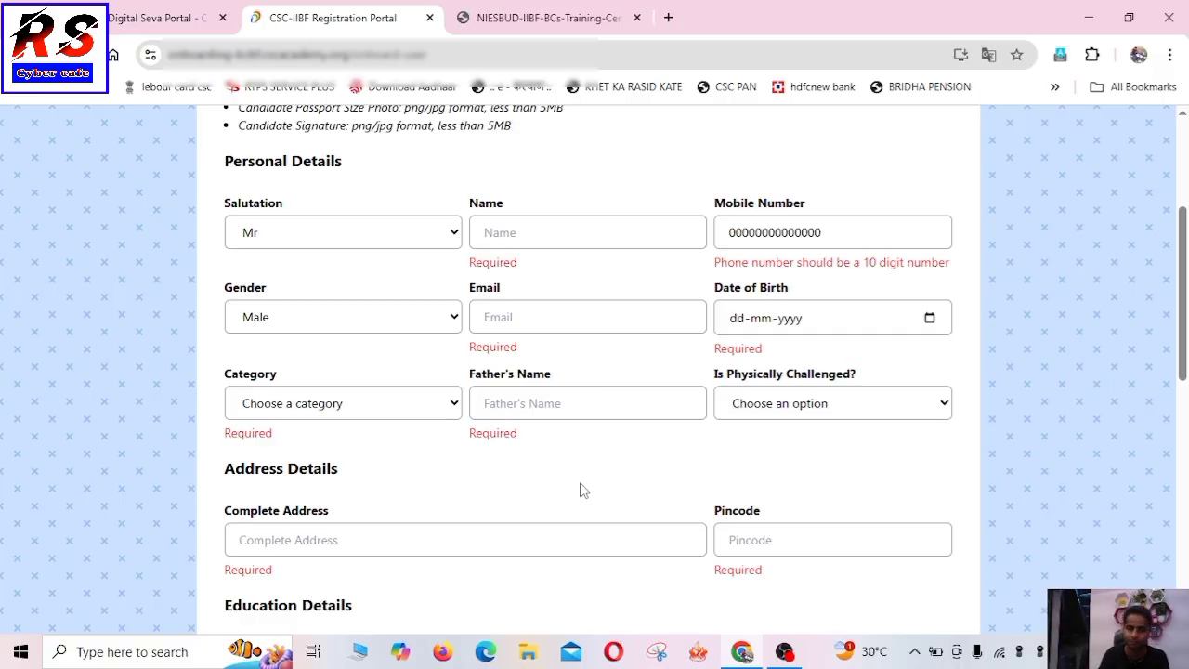
{"action": "left_click_drag", "start_coordinate": [437, 374], "coordinate": [565, 382]}
{"action": "left_click", "coordinate": [540, 393]}
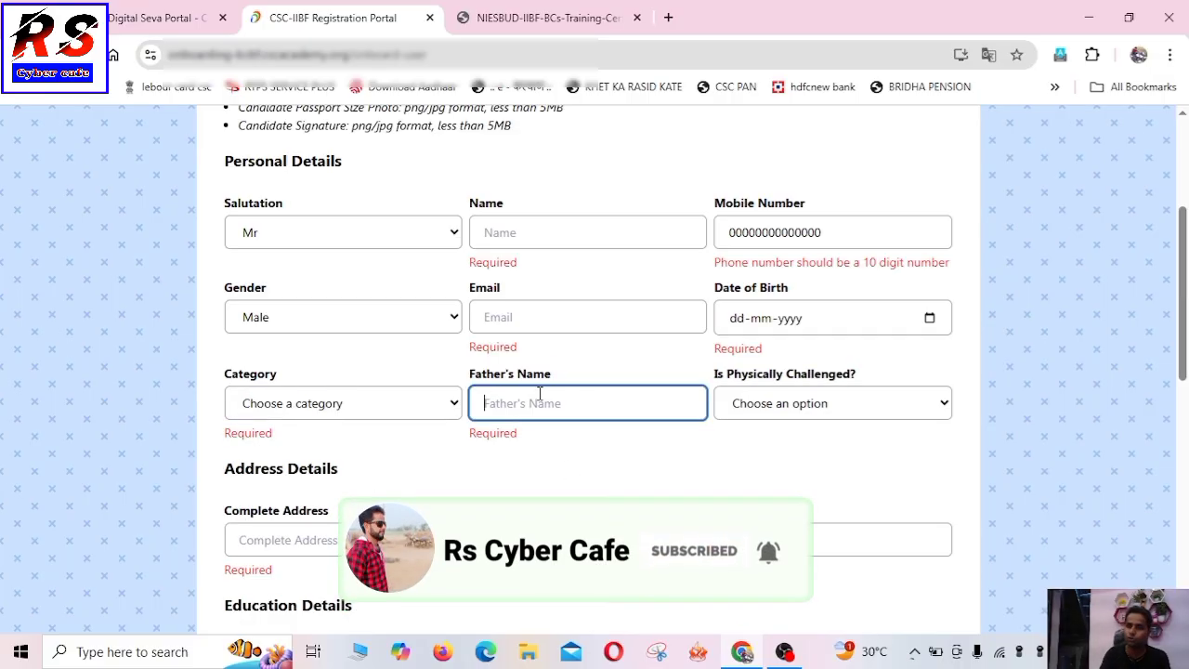
{"action": "left_click", "coordinate": [713, 381]}
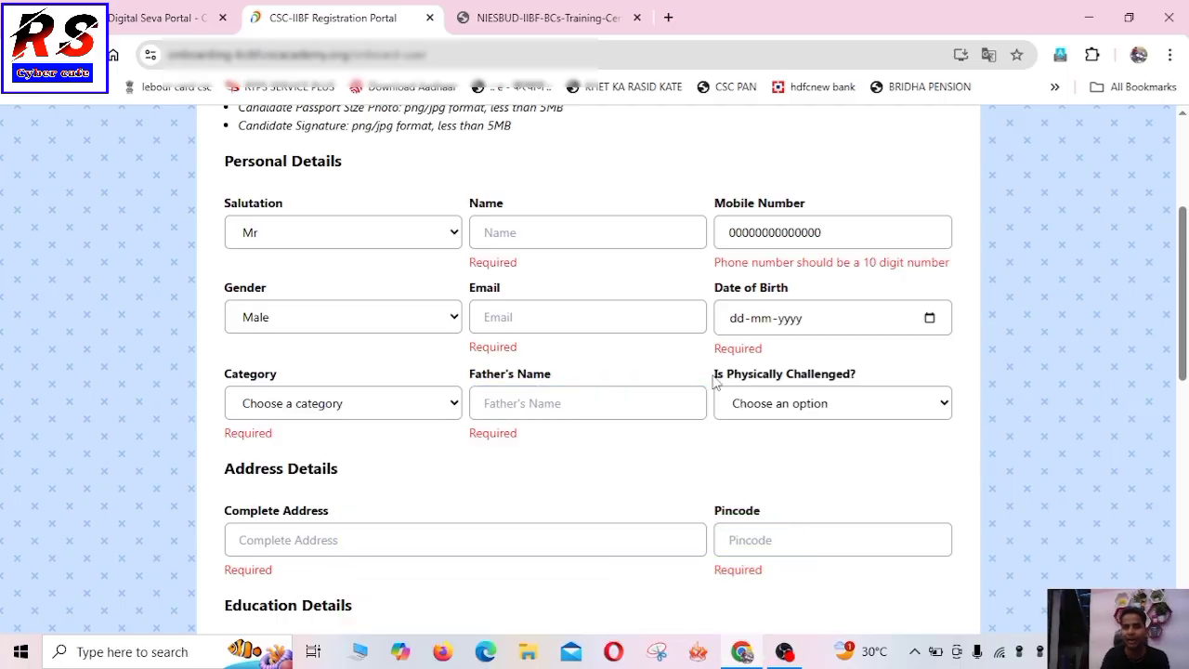
Set the Is Physically Challenged? answer to No in the personal details.
{"action": "left_click_drag", "start_coordinate": [716, 381], "coordinate": [856, 385]}
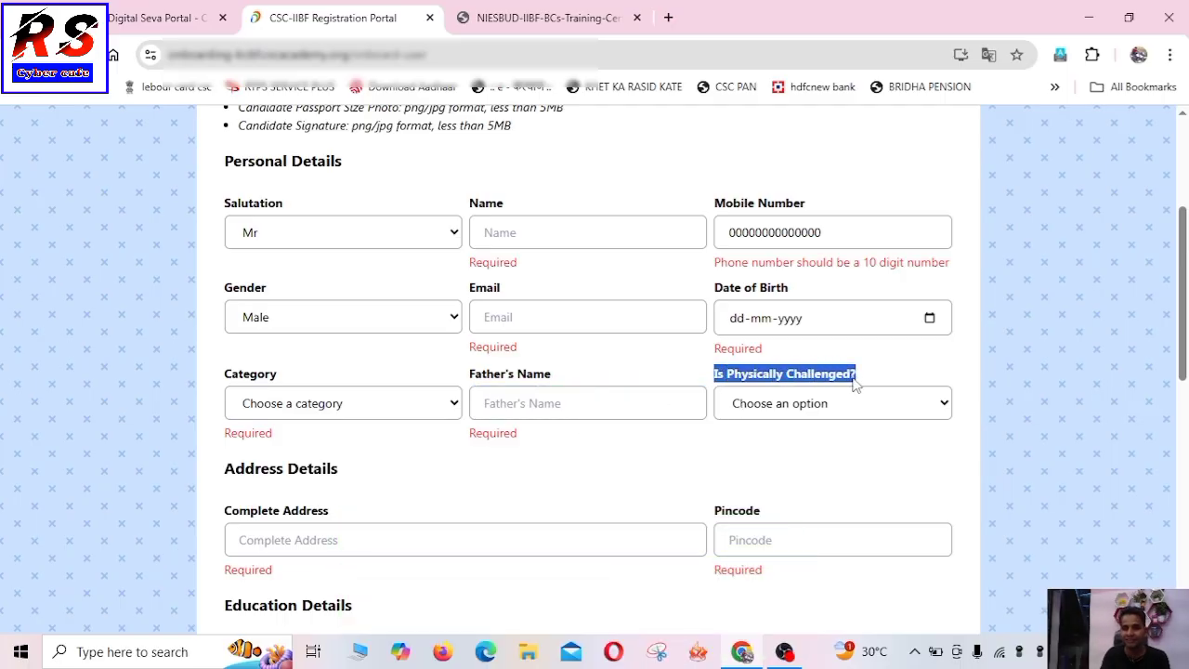
{"action": "left_click", "coordinate": [813, 402]}
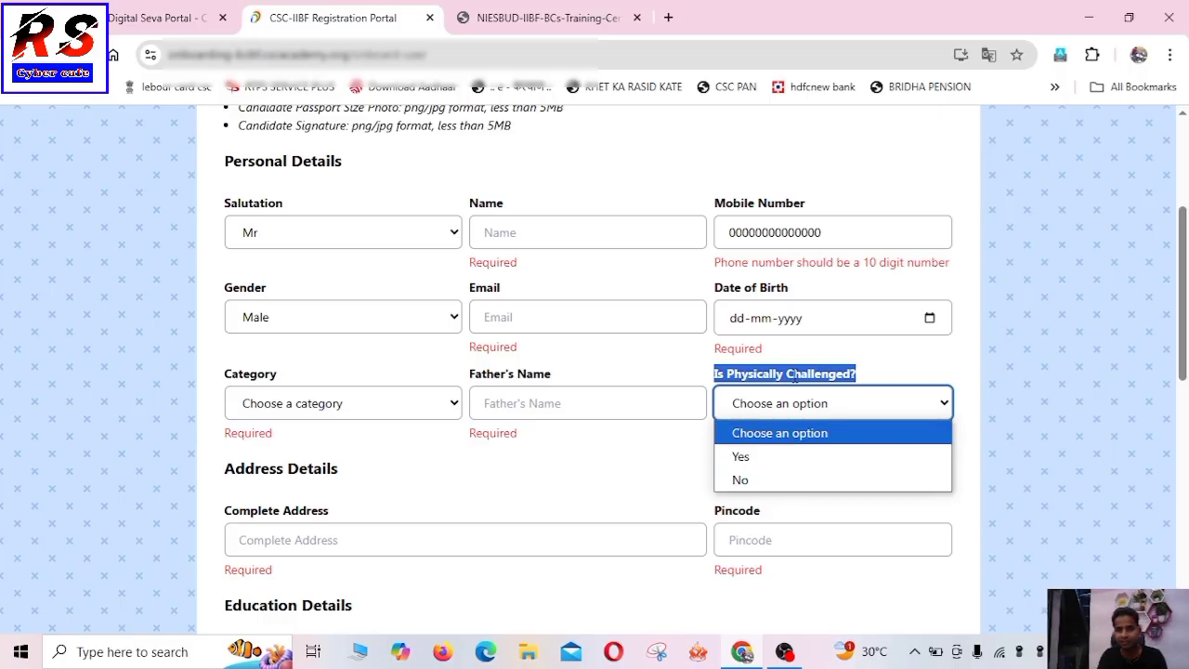
{"action": "left_click", "coordinate": [767, 481]}
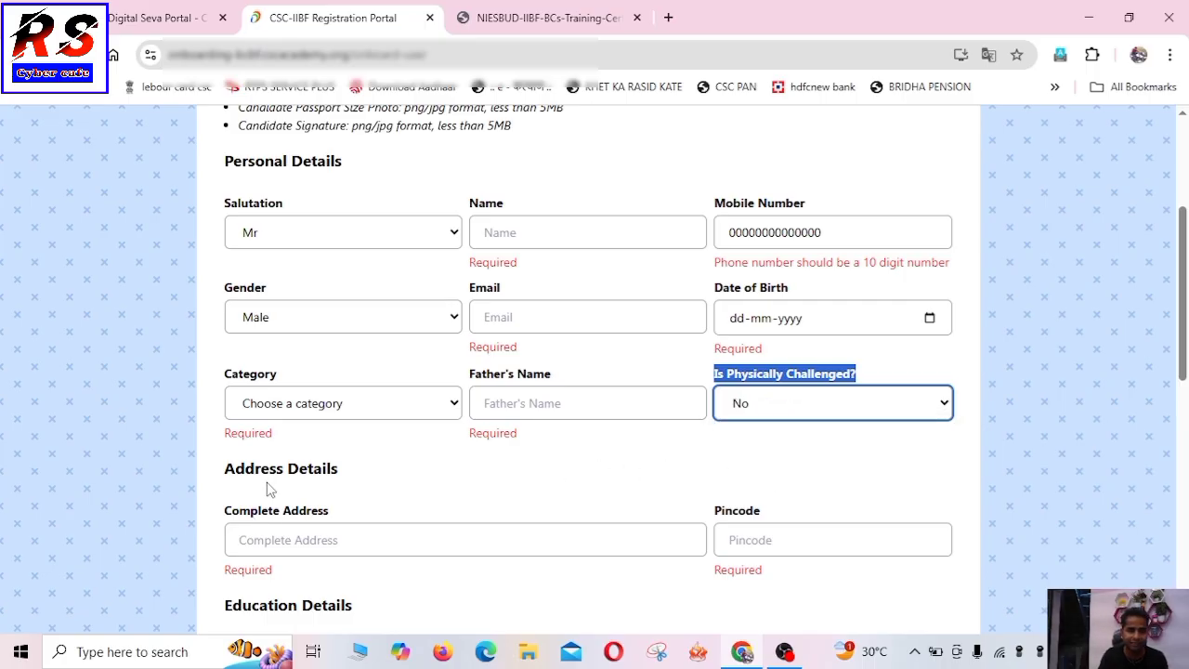
Look over the Complete Address and Pincode fields of the Address Details section without filling them in.
{"action": "left_click_drag", "start_coordinate": [227, 474], "coordinate": [393, 465]}
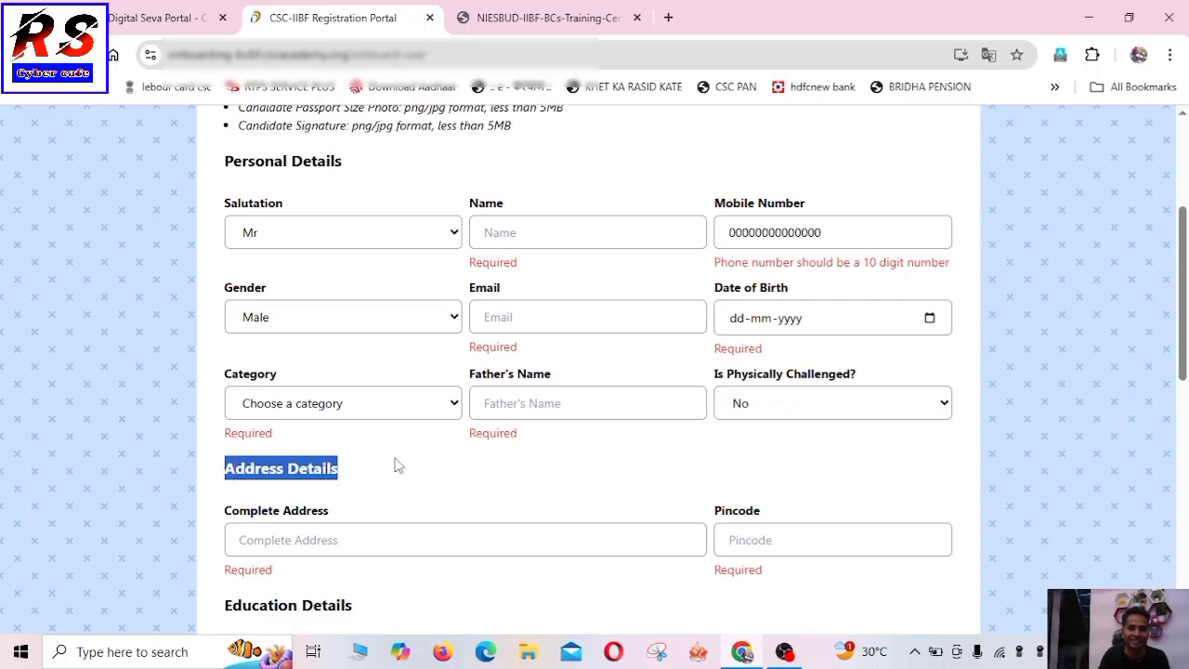
{"action": "left_click_drag", "start_coordinate": [247, 518], "coordinate": [391, 499]}
{"action": "left_click", "coordinate": [291, 539]}
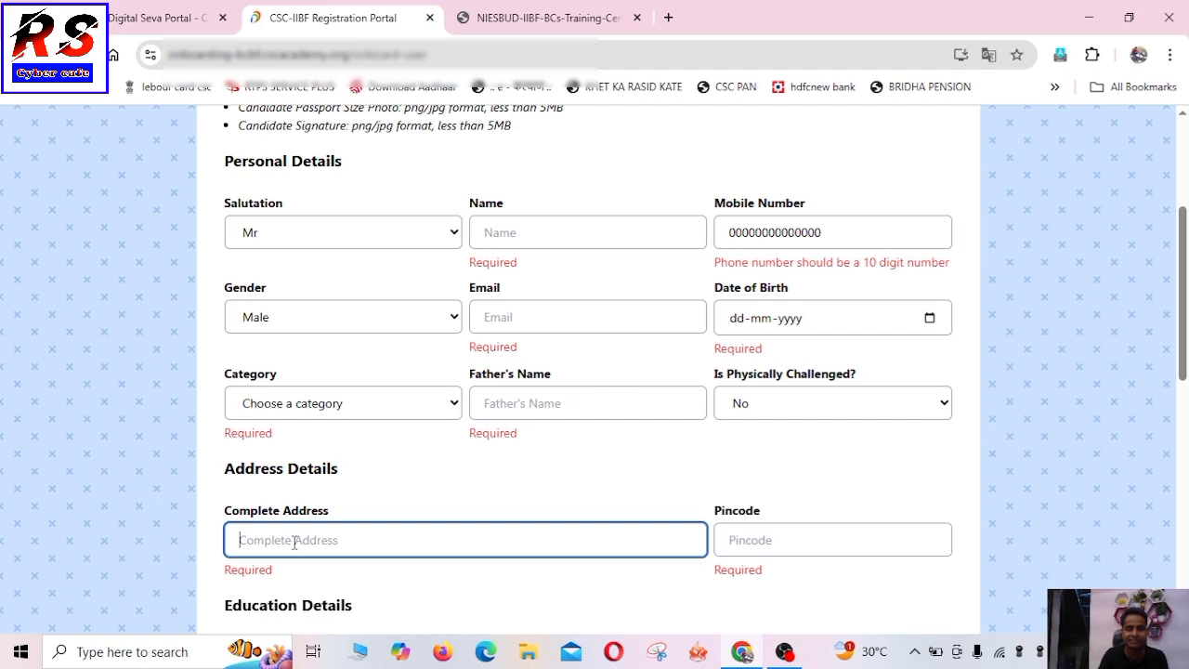
{"action": "left_click", "coordinate": [760, 530]}
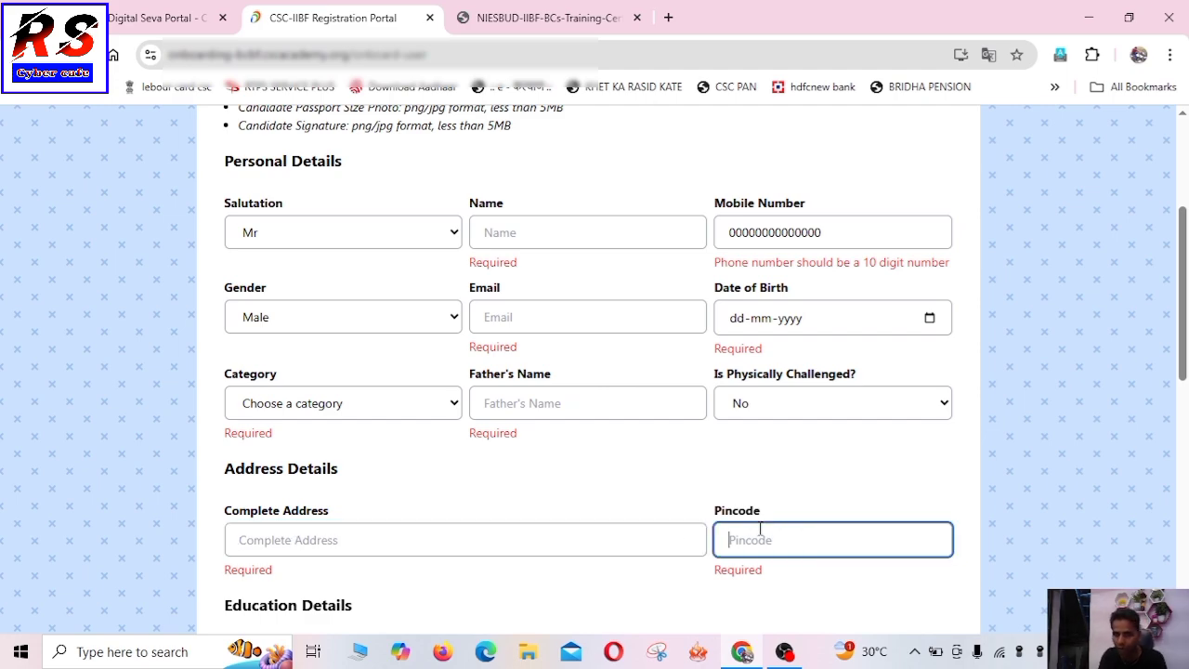
{"action": "left_click_drag", "start_coordinate": [701, 523], "coordinate": [788, 537]}
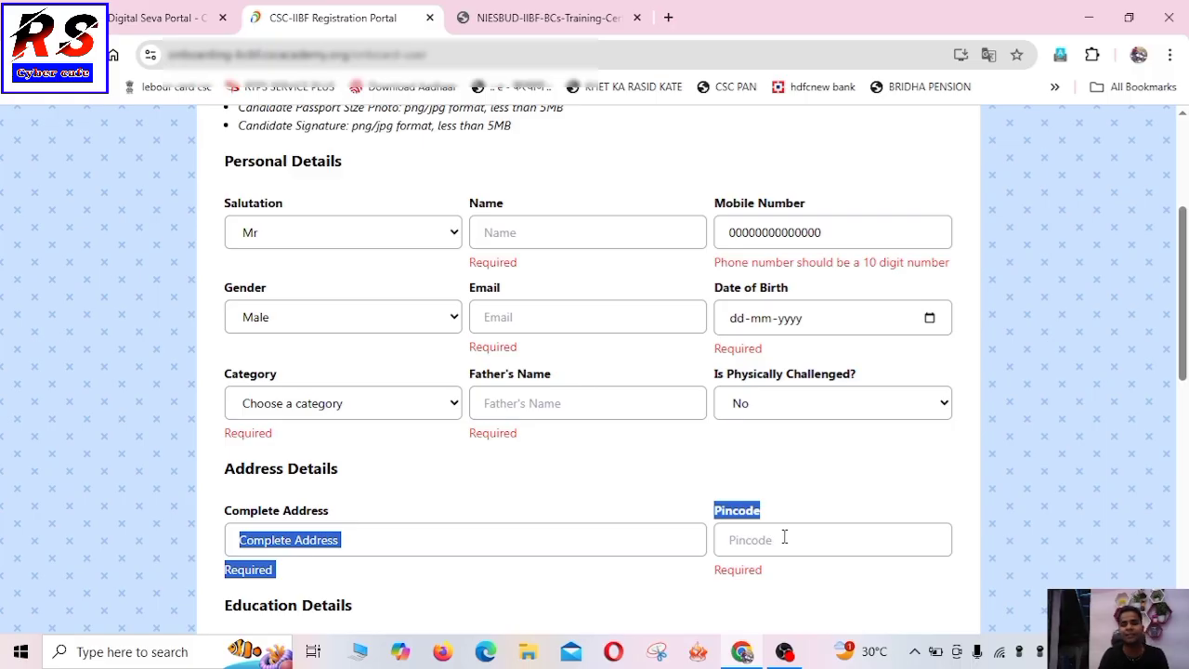
{"action": "left_click", "coordinate": [784, 536]}
Set the candidate's highest qualification to Graduate in the Education Details section.
{"action": "scroll", "coordinate": [684, 545], "scroll_direction": "down", "scroll_amount": 5}
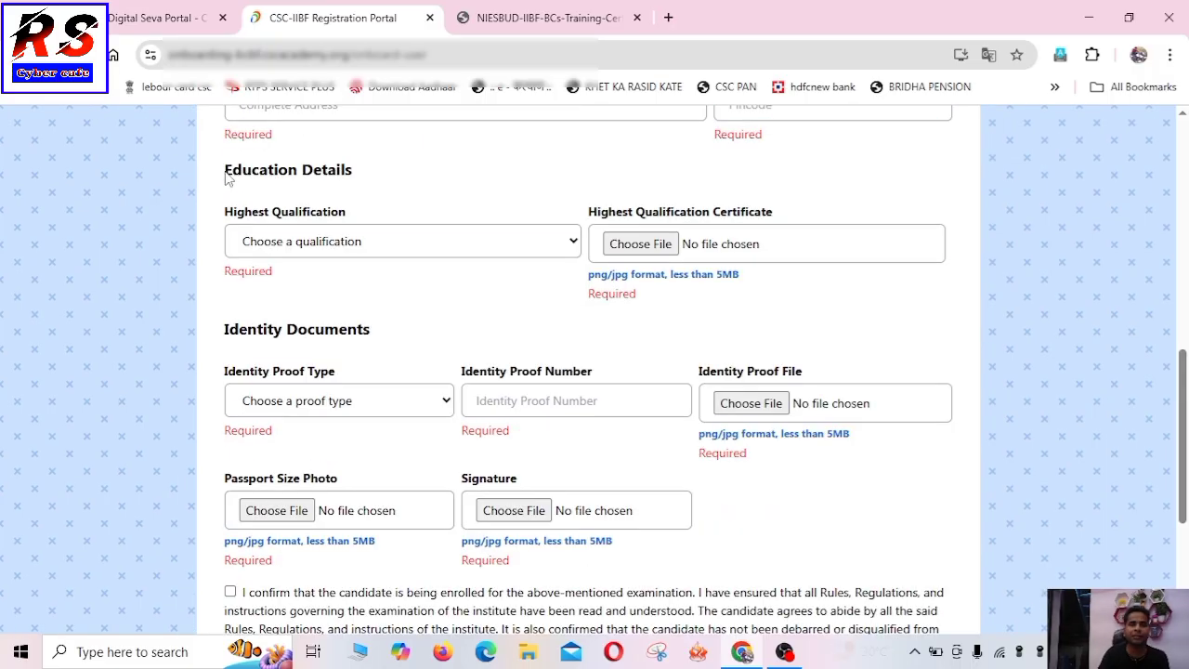
{"action": "left_click_drag", "start_coordinate": [223, 170], "coordinate": [361, 176]}
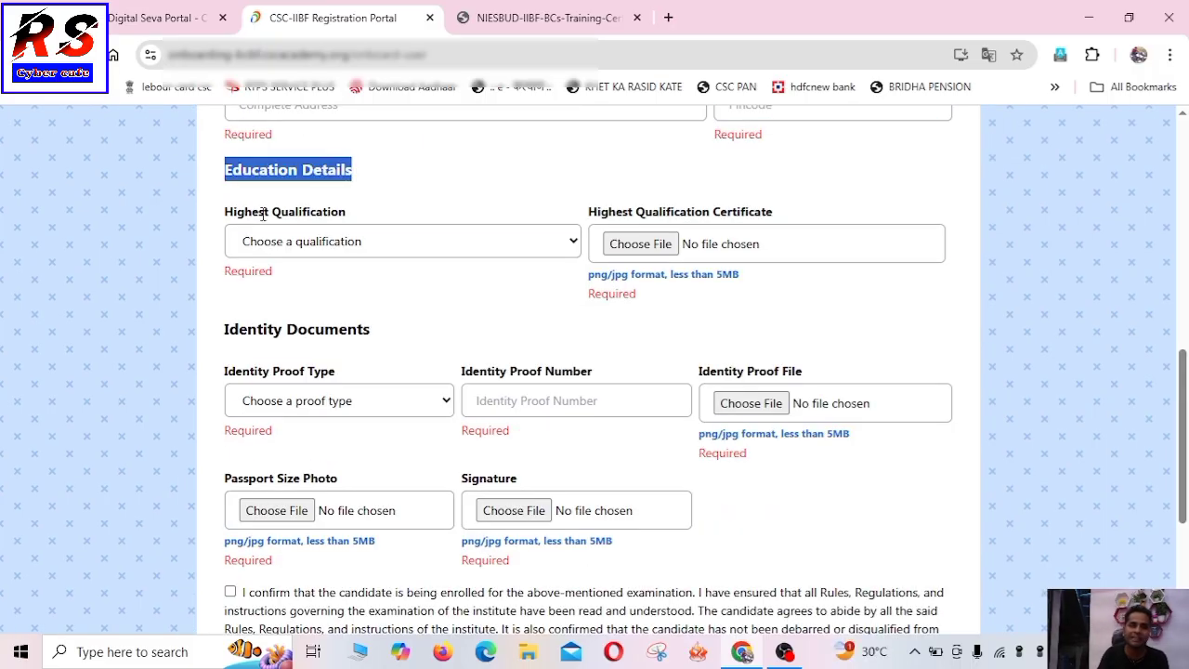
{"action": "left_click_drag", "start_coordinate": [221, 215], "coordinate": [327, 246]}
{"action": "left_click", "coordinate": [326, 246]}
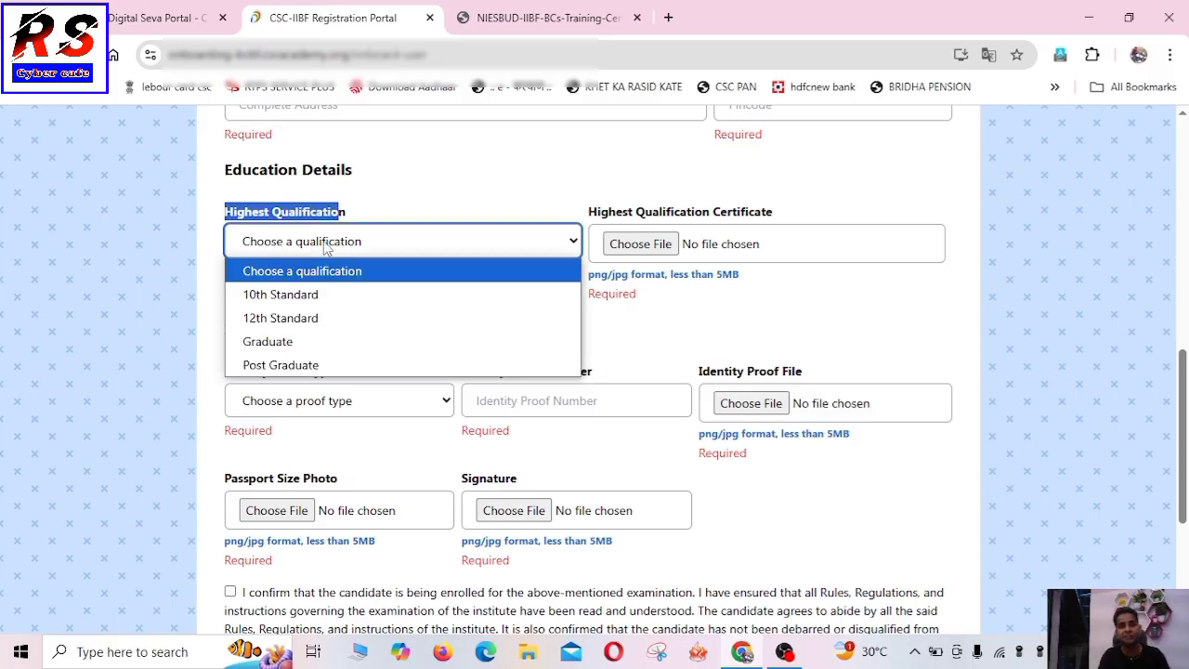
{"action": "left_click", "coordinate": [288, 342]}
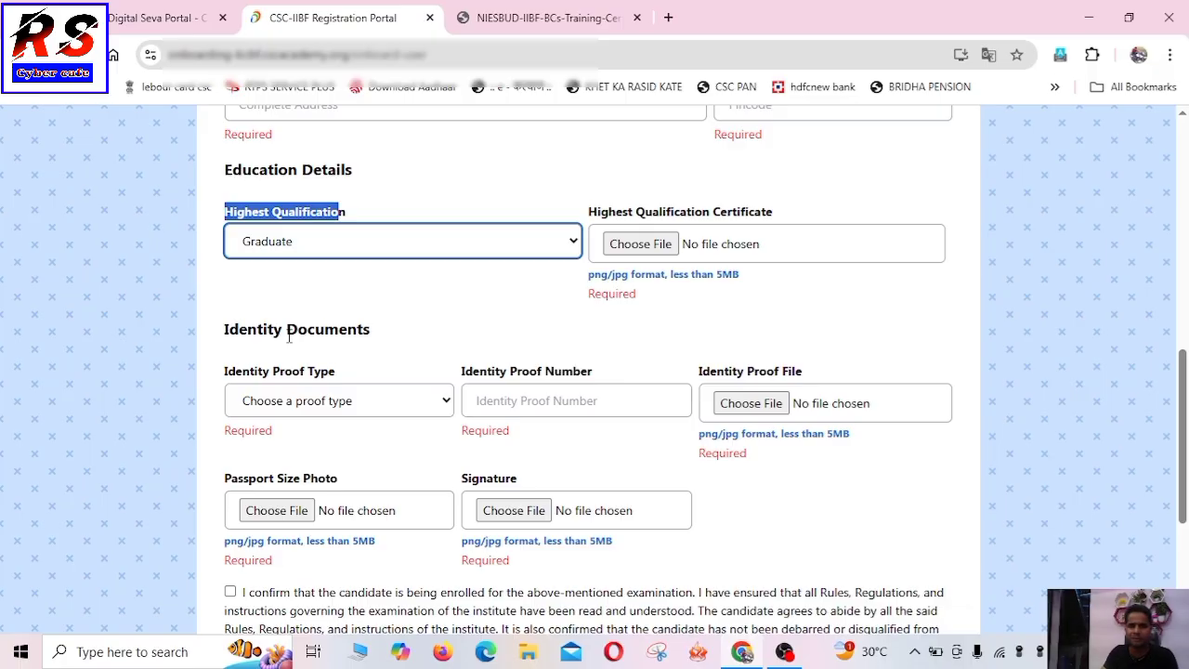
Read the file format and size requirements for the Highest Qualification Certificate upload.
{"action": "left_click", "coordinate": [609, 208]}
{"action": "left_click_drag", "start_coordinate": [608, 208], "coordinate": [800, 207]}
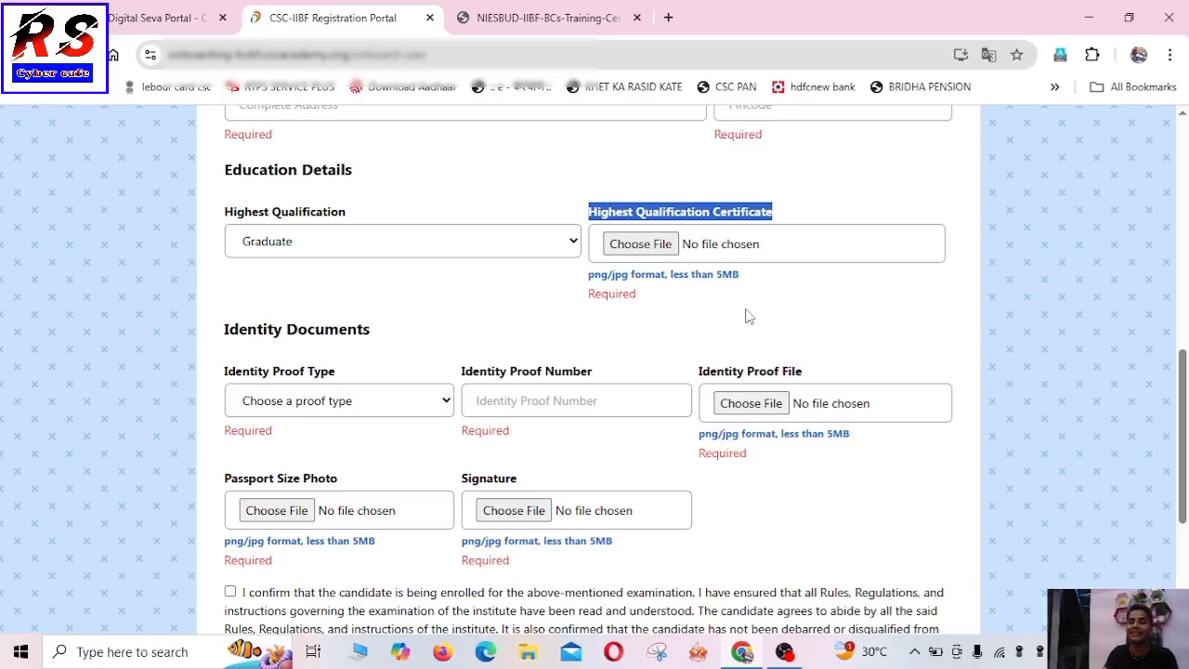
{"action": "left_click_drag", "start_coordinate": [733, 274], "coordinate": [648, 275]}
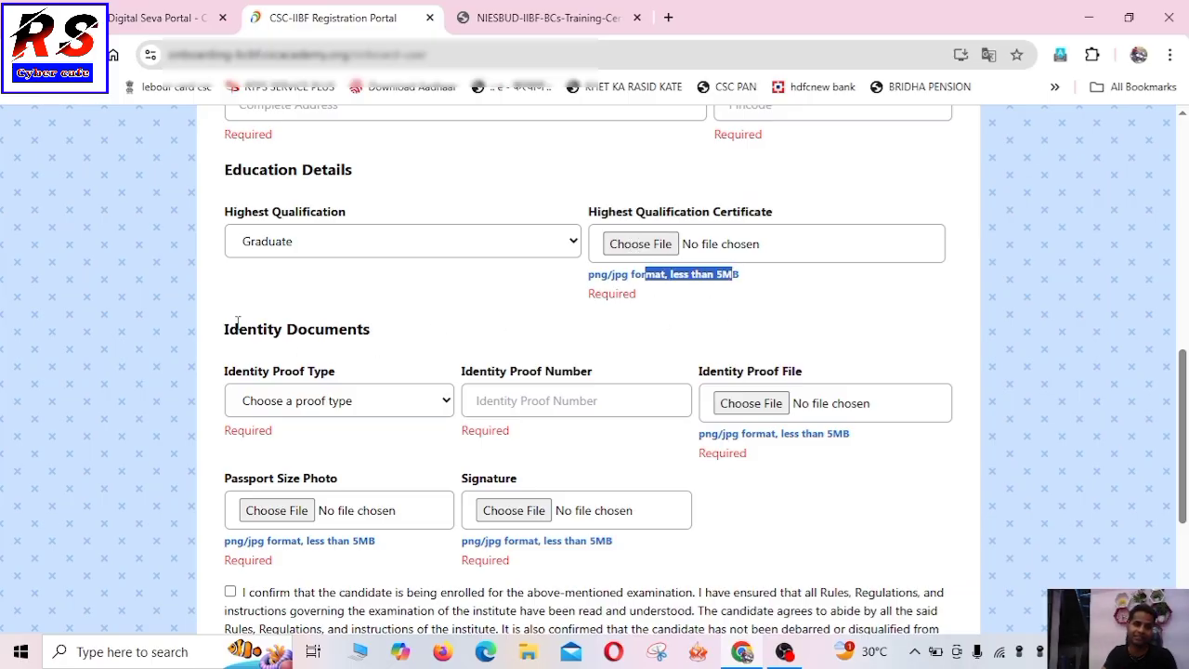
Set the identity proof type to PAN Card and enter a placeholder identity proof number.
{"action": "left_click_drag", "start_coordinate": [224, 336], "coordinate": [375, 330]}
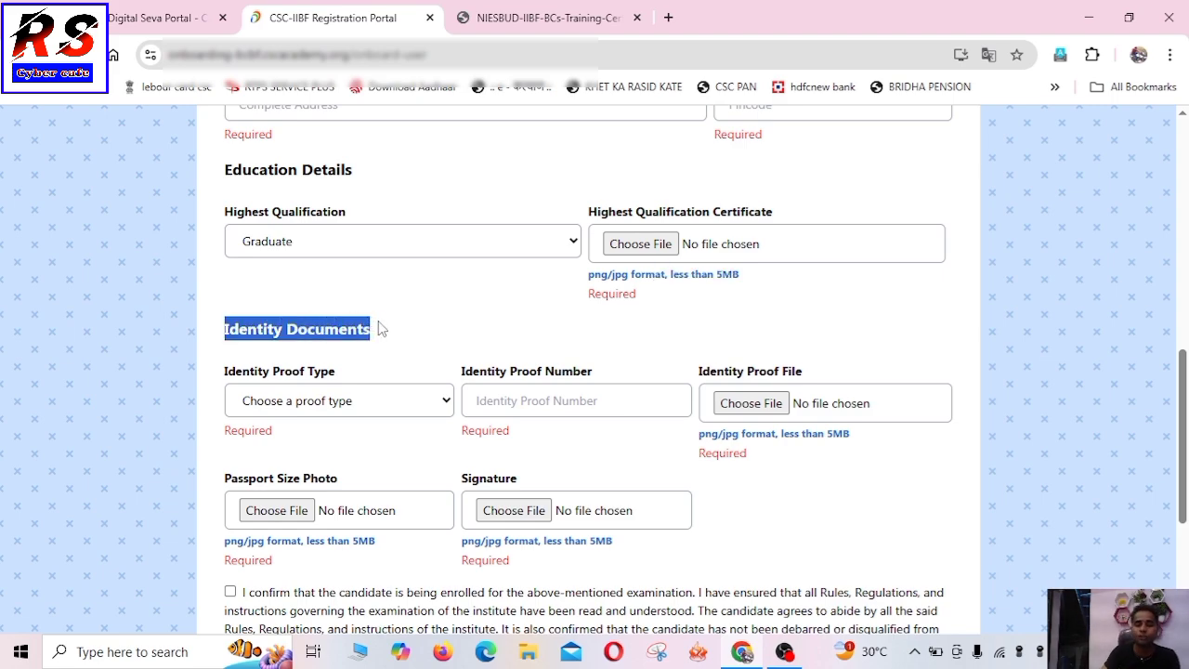
{"action": "left_click", "coordinate": [290, 397]}
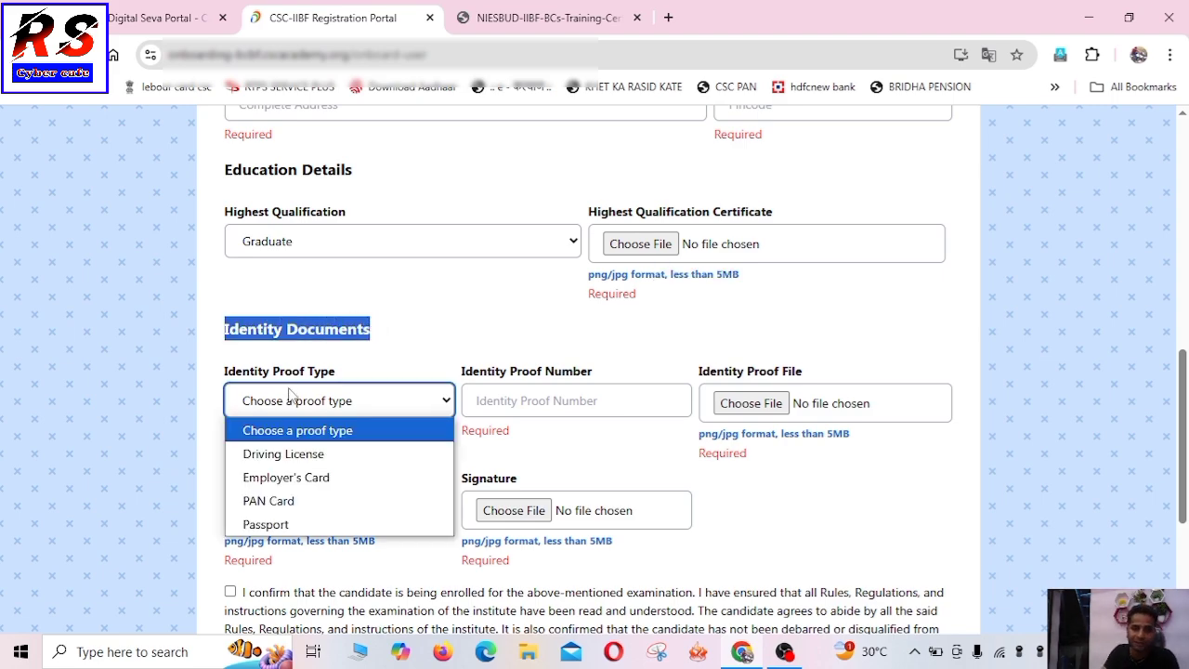
{"action": "left_click", "coordinate": [298, 505]}
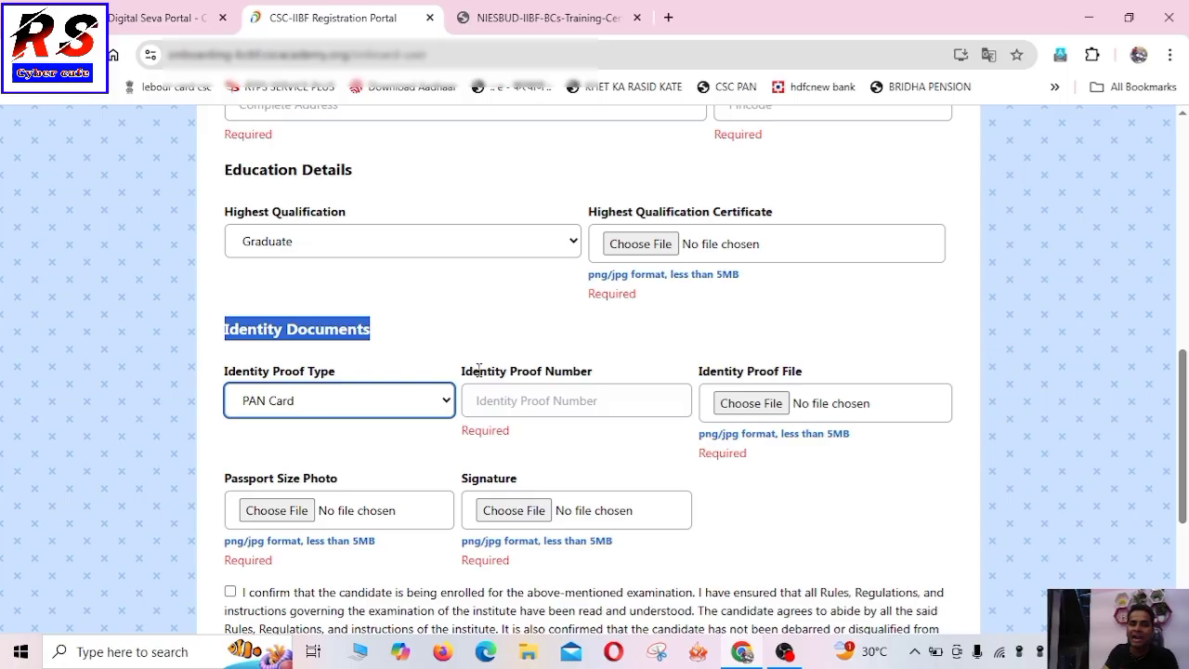
{"action": "left_click_drag", "start_coordinate": [480, 371], "coordinate": [593, 370]}
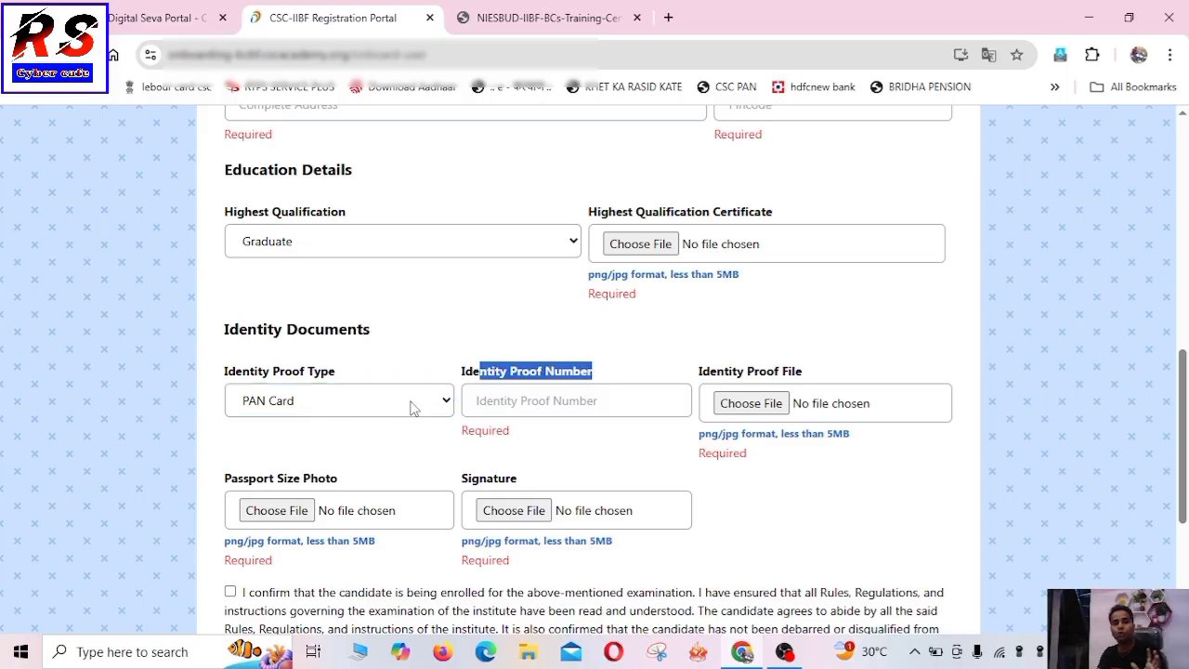
{"action": "left_click", "coordinate": [500, 396]}
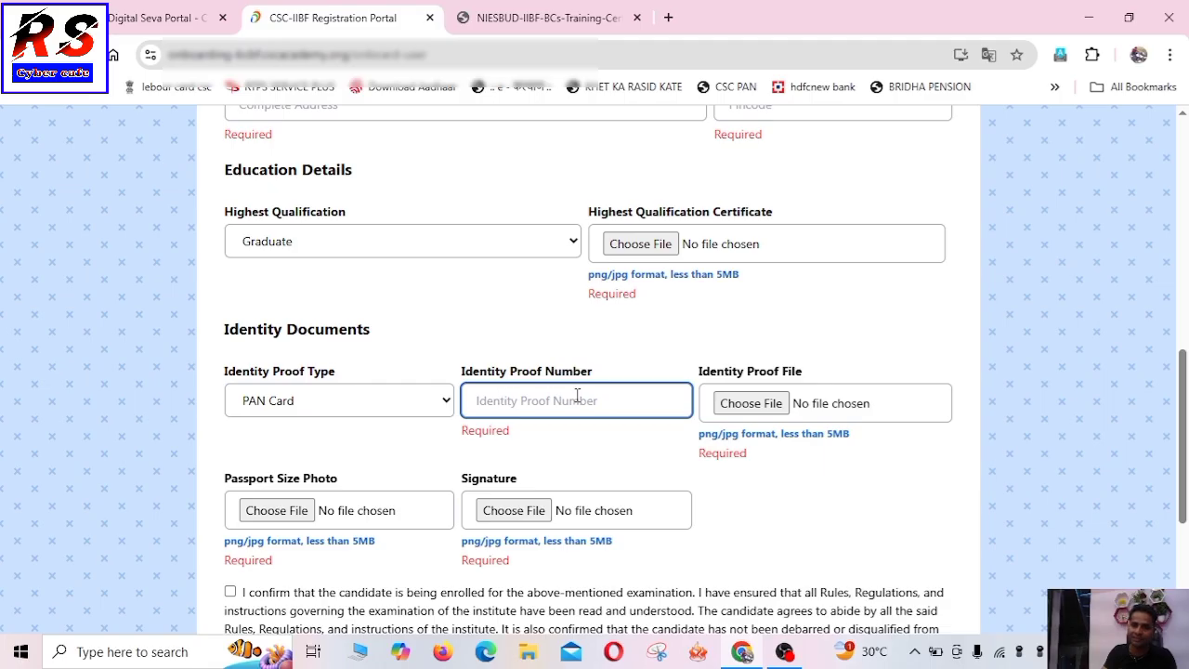
{"action": "type", "text": "00000000"}
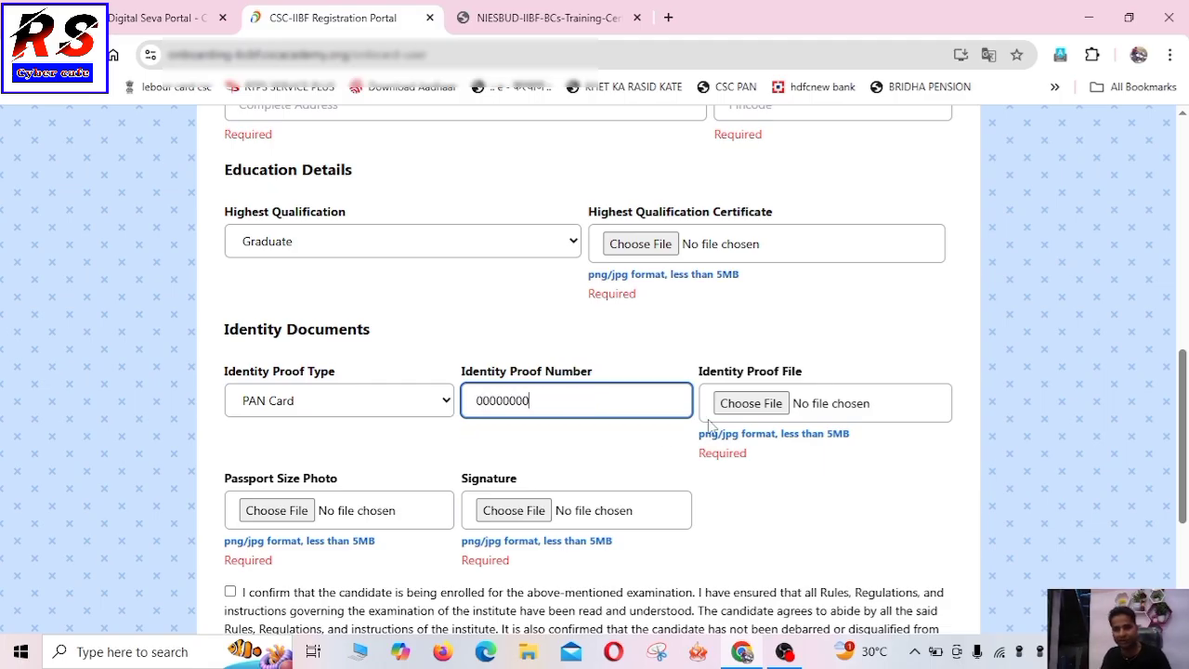
Review the upload fields for the identity proof file, passport size photo and signature without attaching files.
{"action": "left_click_drag", "start_coordinate": [700, 371], "coordinate": [760, 406]}
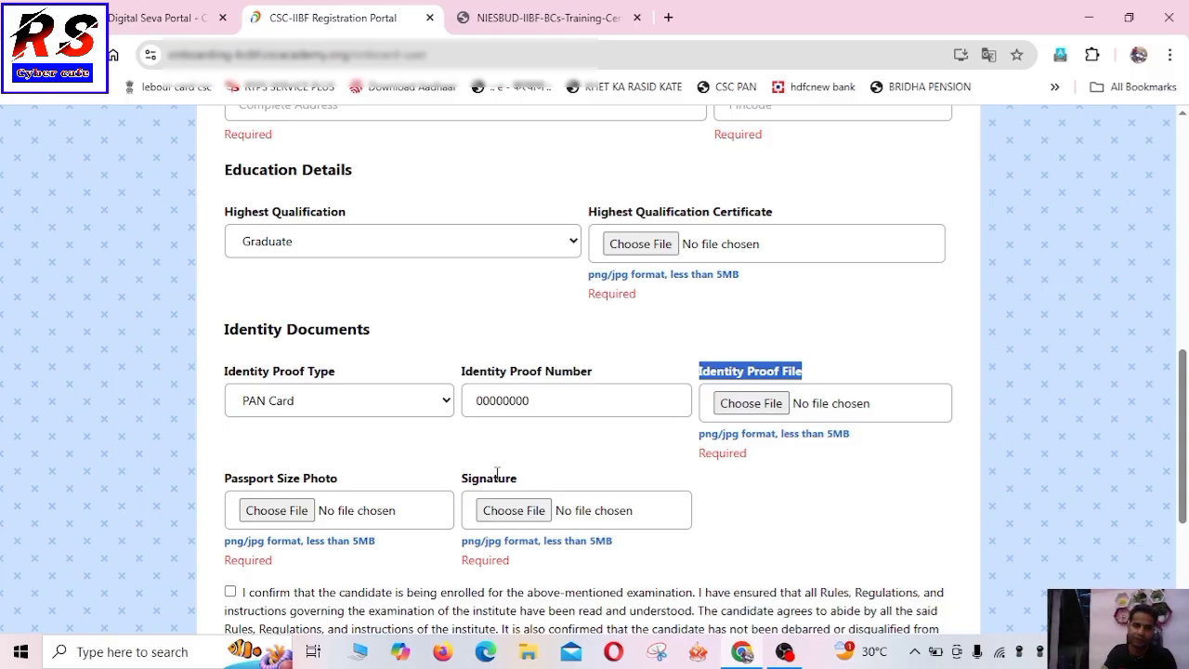
{"action": "scroll", "coordinate": [499, 473], "scroll_direction": "down", "scroll_amount": 1}
{"action": "left_click_drag", "start_coordinate": [226, 392], "coordinate": [347, 393]}
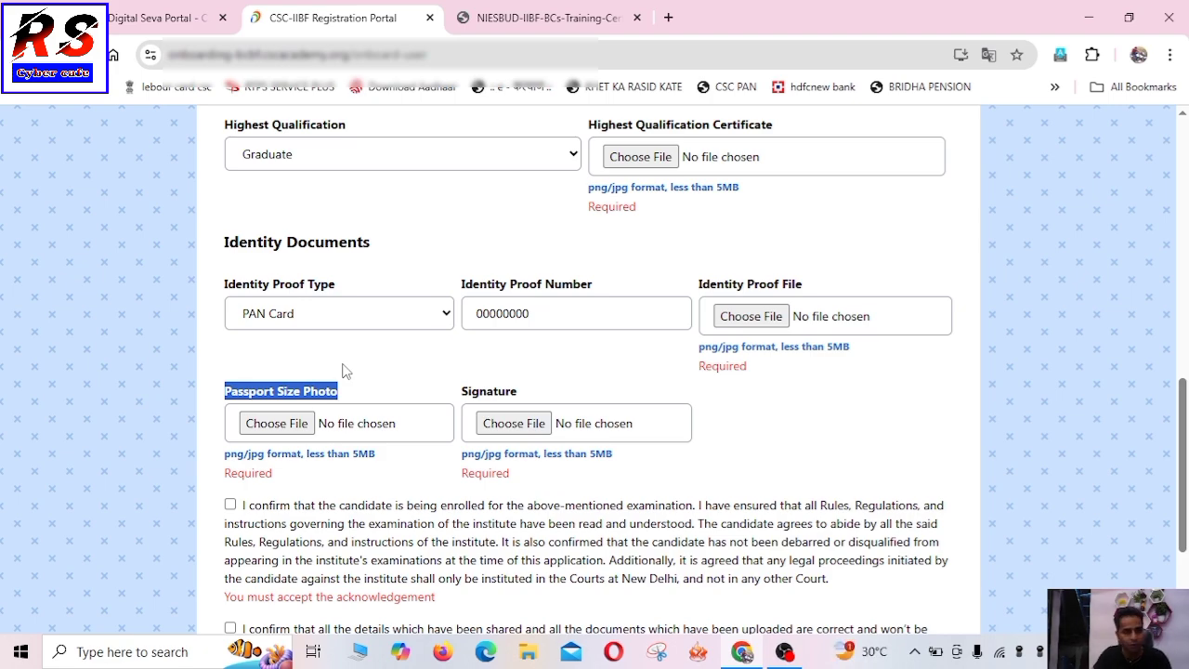
{"action": "left_click_drag", "start_coordinate": [472, 391], "coordinate": [518, 389]}
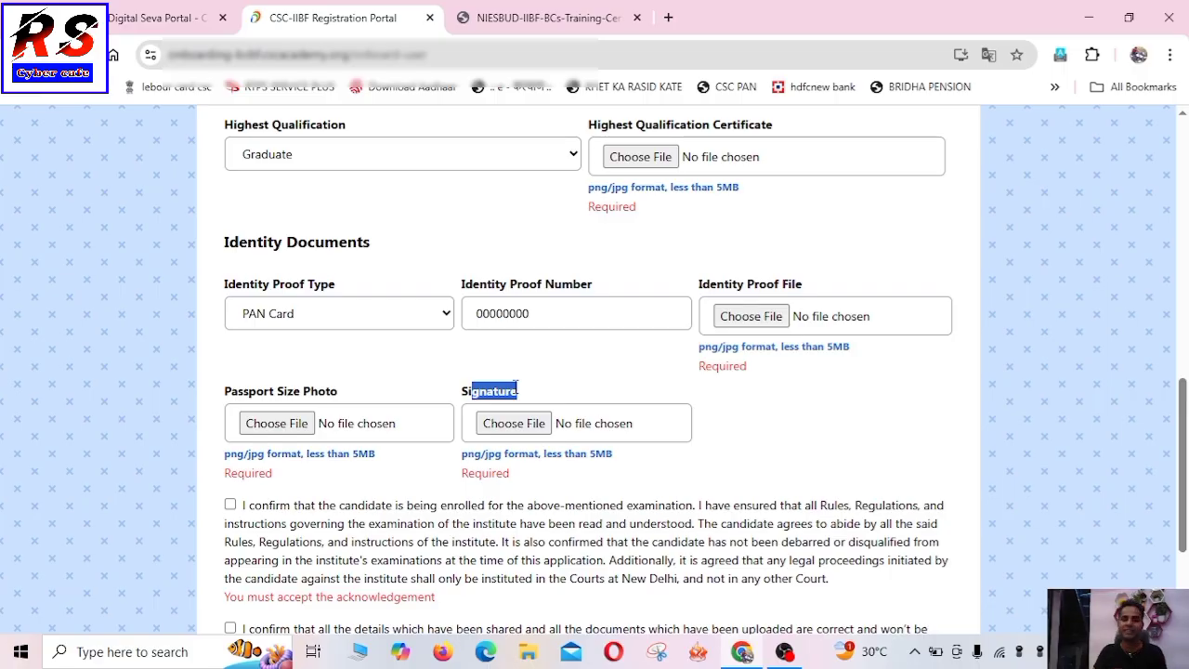
Accept both the examination enrollment acknowledgement and the agreement on correct details and non-refundable fees.
{"action": "scroll", "coordinate": [690, 483], "scroll_direction": "down", "scroll_amount": 2}
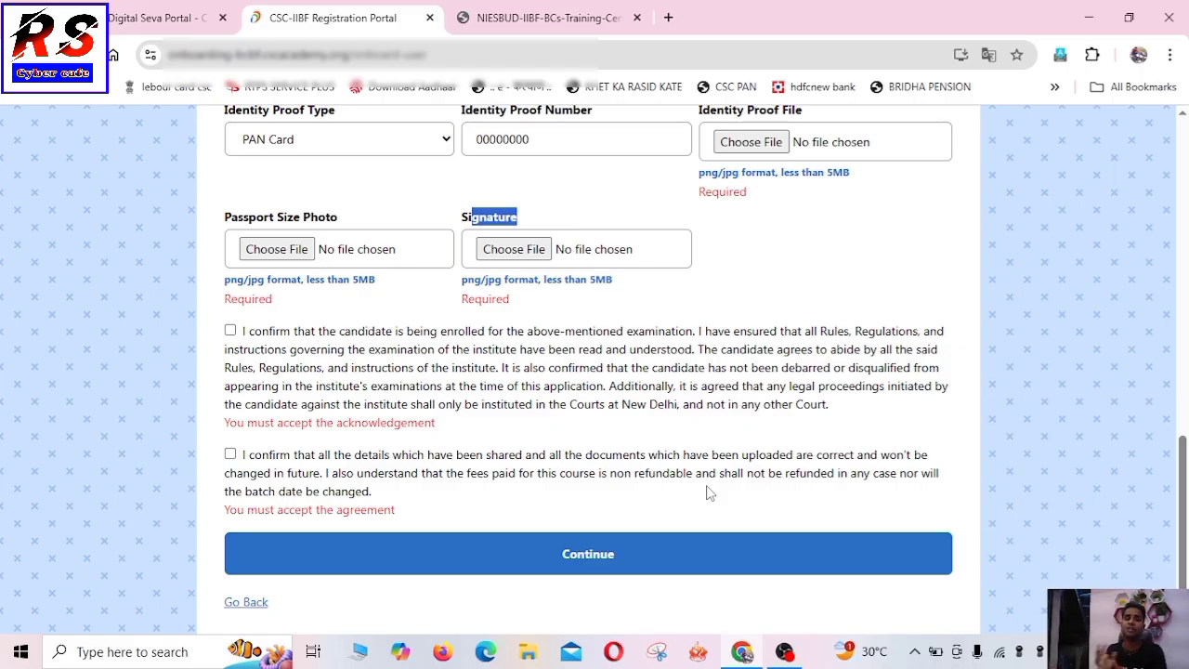
{"action": "left_click", "coordinate": [233, 340]}
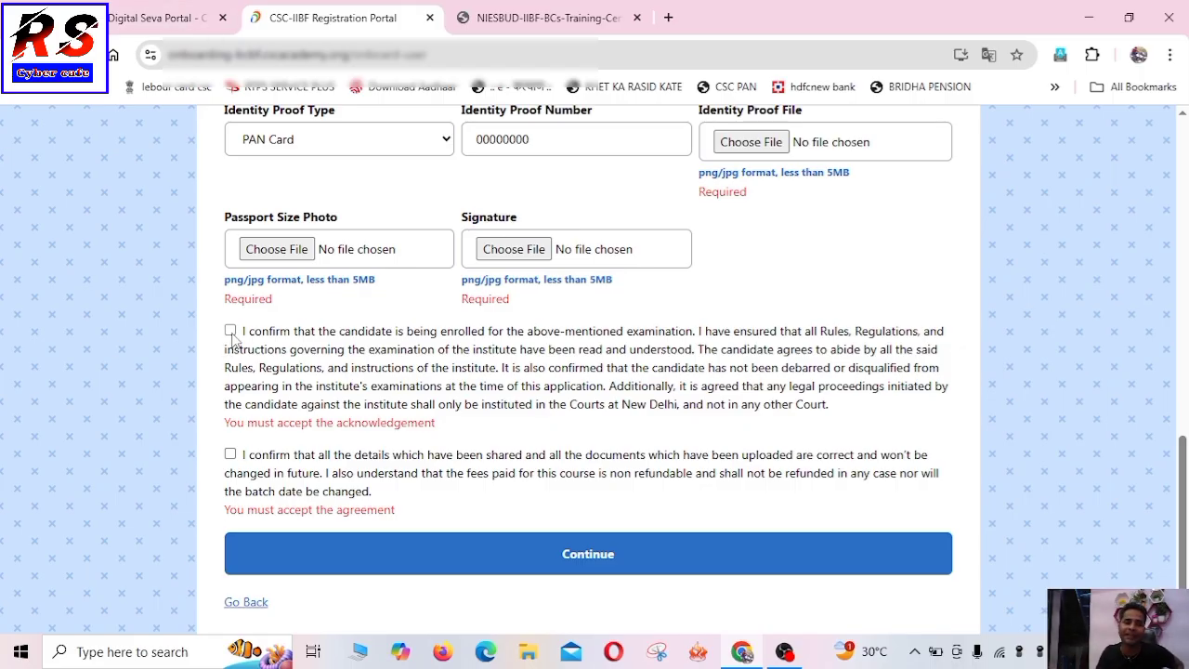
{"action": "left_click", "coordinate": [231, 332]}
{"action": "left_click", "coordinate": [231, 456]}
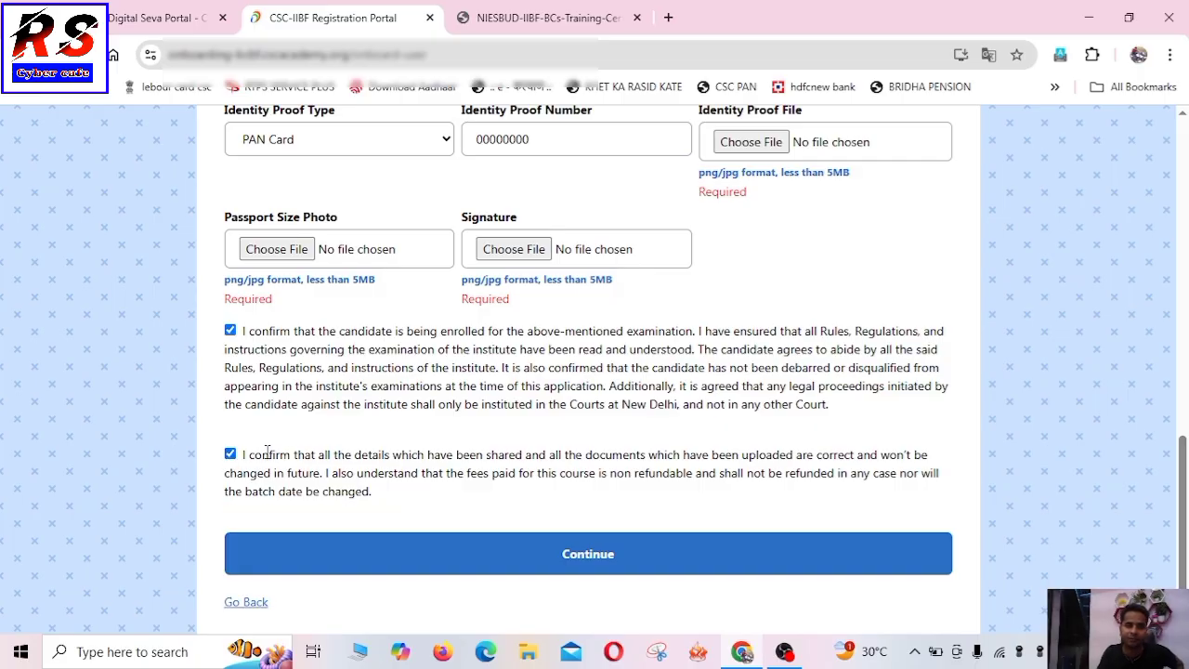
{"action": "scroll", "coordinate": [344, 451], "scroll_direction": "down", "scroll_amount": 1}
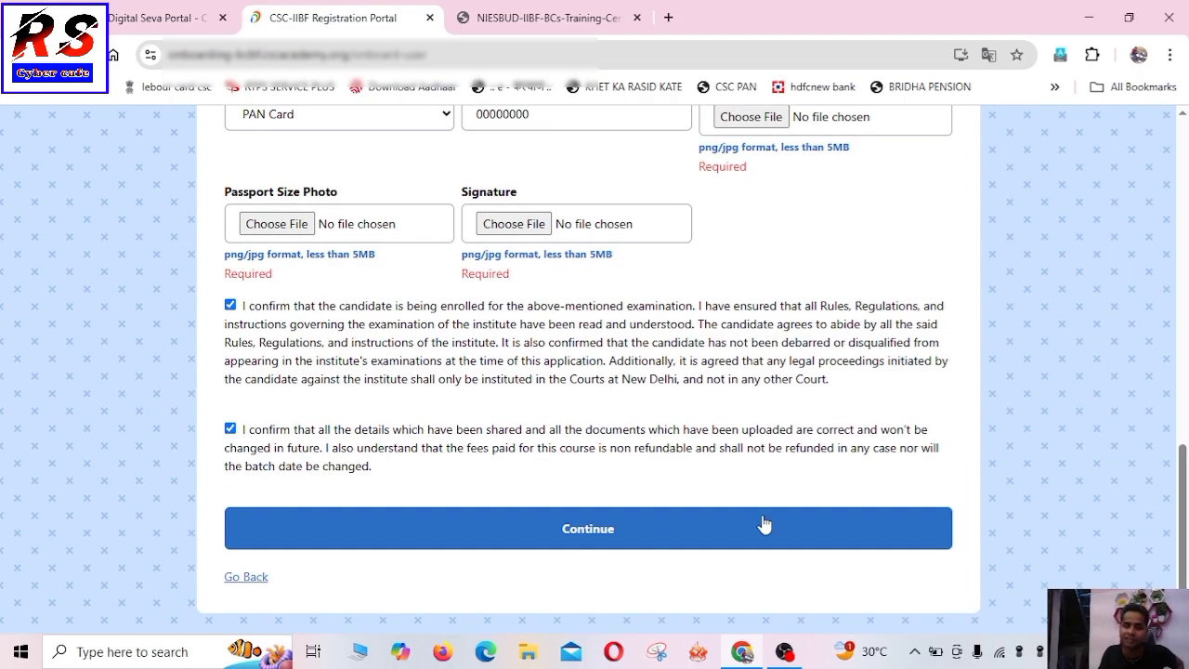
Leave the candidate registration form unsubmitted and switch to the Digital Seva Portal dashboard.
{"action": "scroll", "coordinate": [840, 406], "scroll_direction": "up", "scroll_amount": 15}
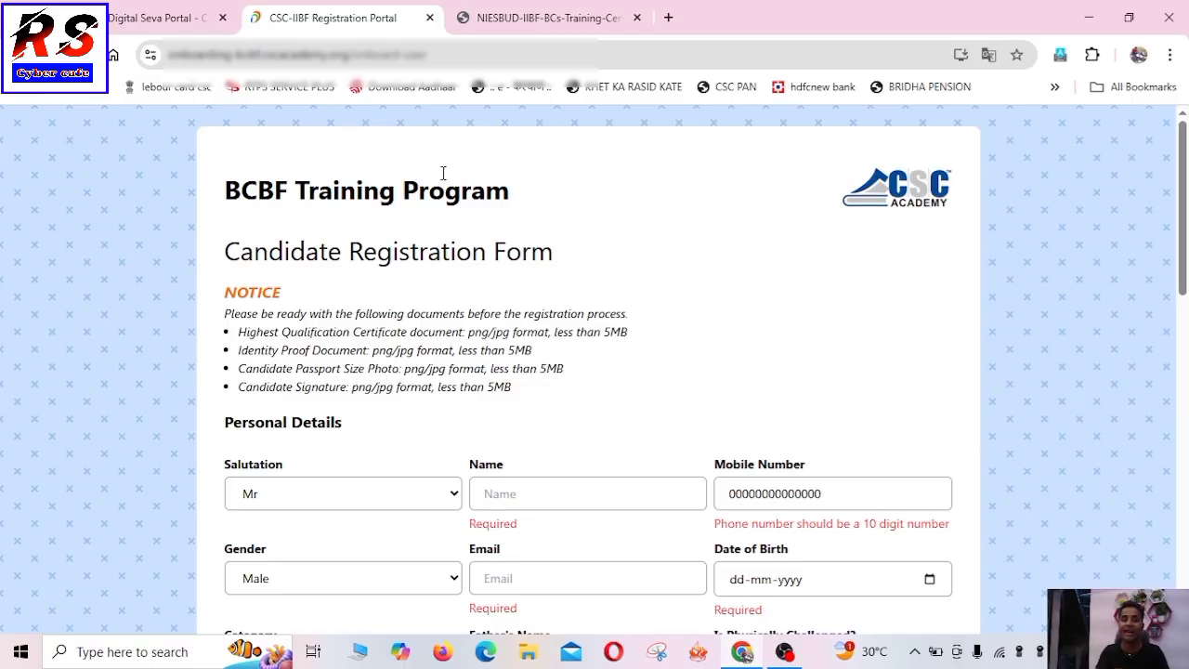
{"action": "left_click", "coordinate": [158, 17]}
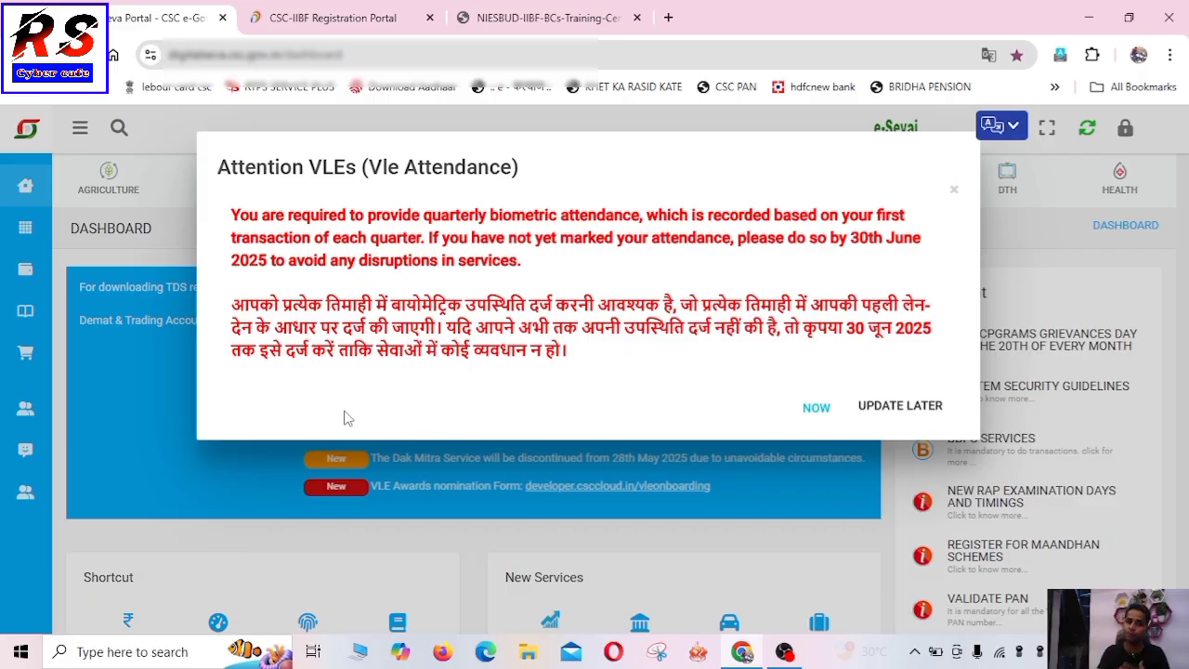